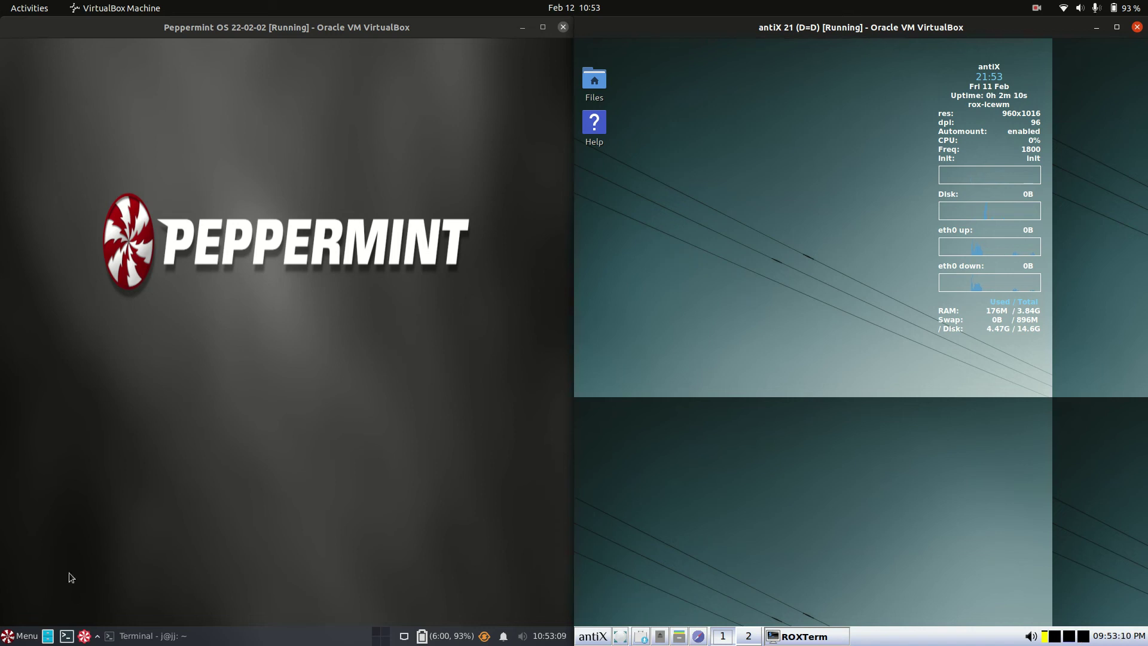
- Examine and compare the main application menus of Peppermint OS and antiX
click(23, 635)
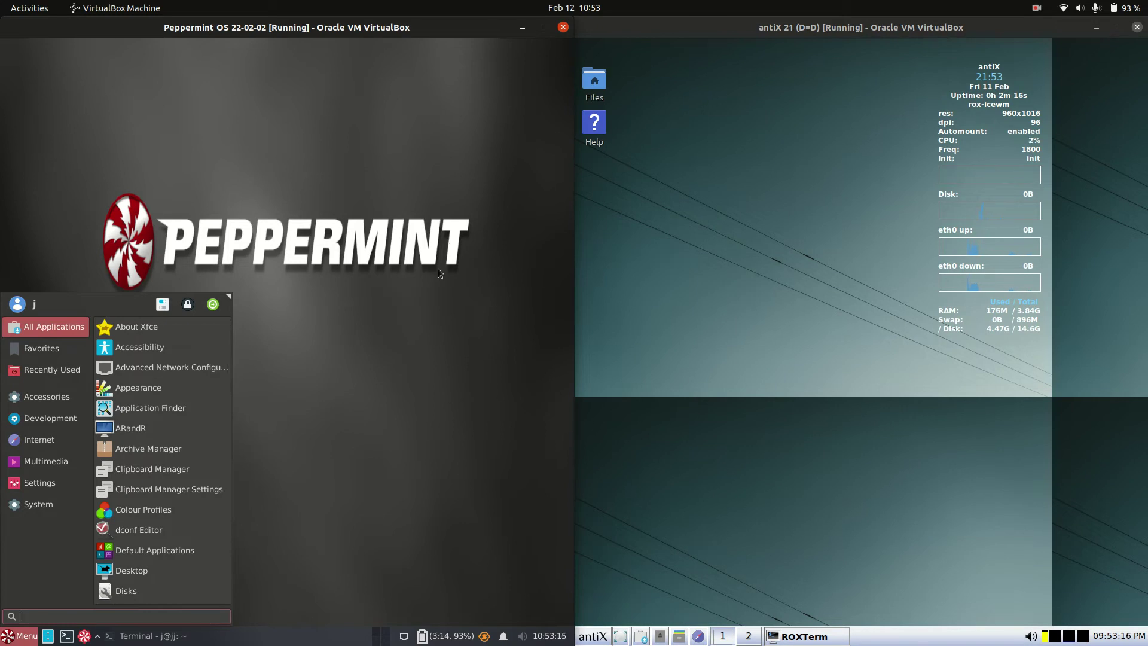
click(383, 294)
click(601, 636)
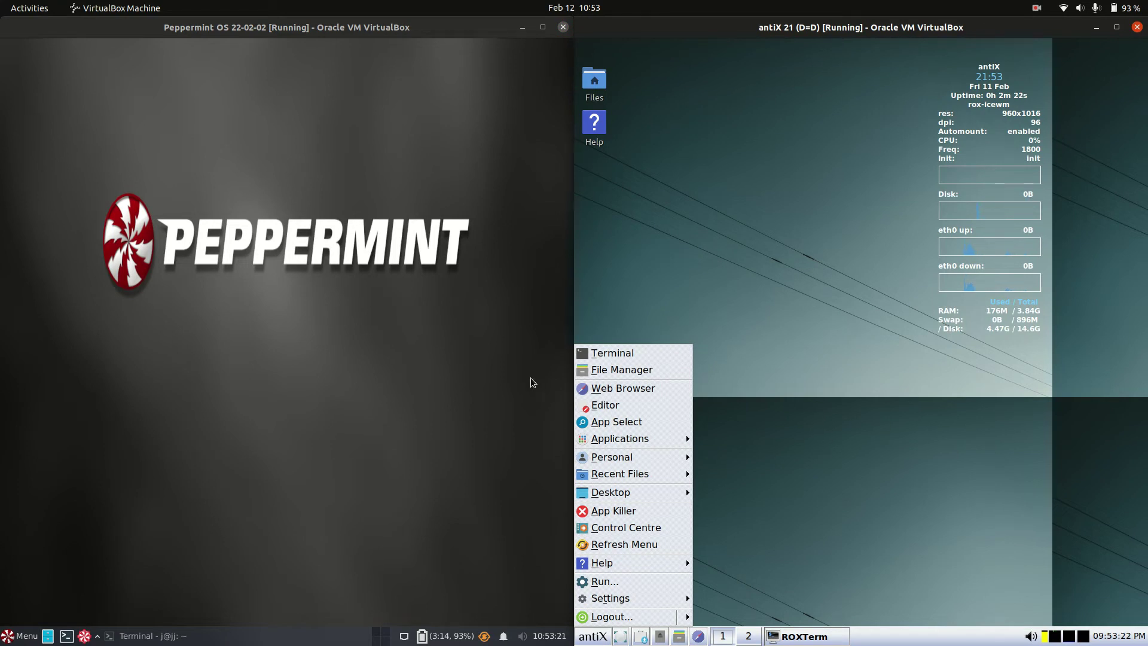
click(745, 283)
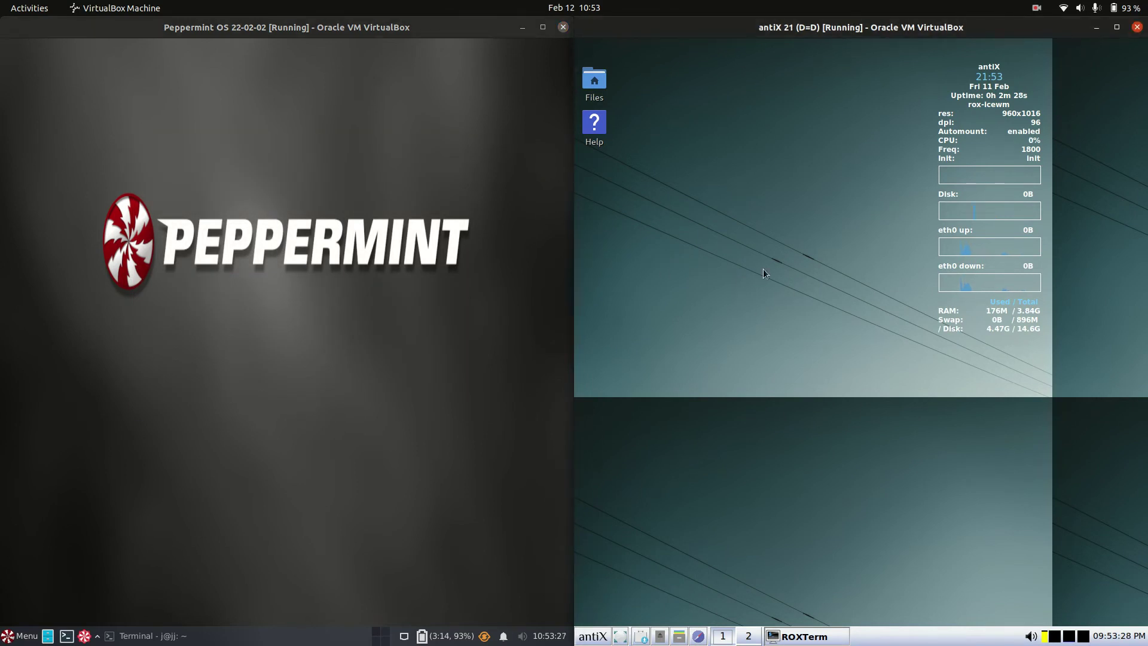
click(371, 247)
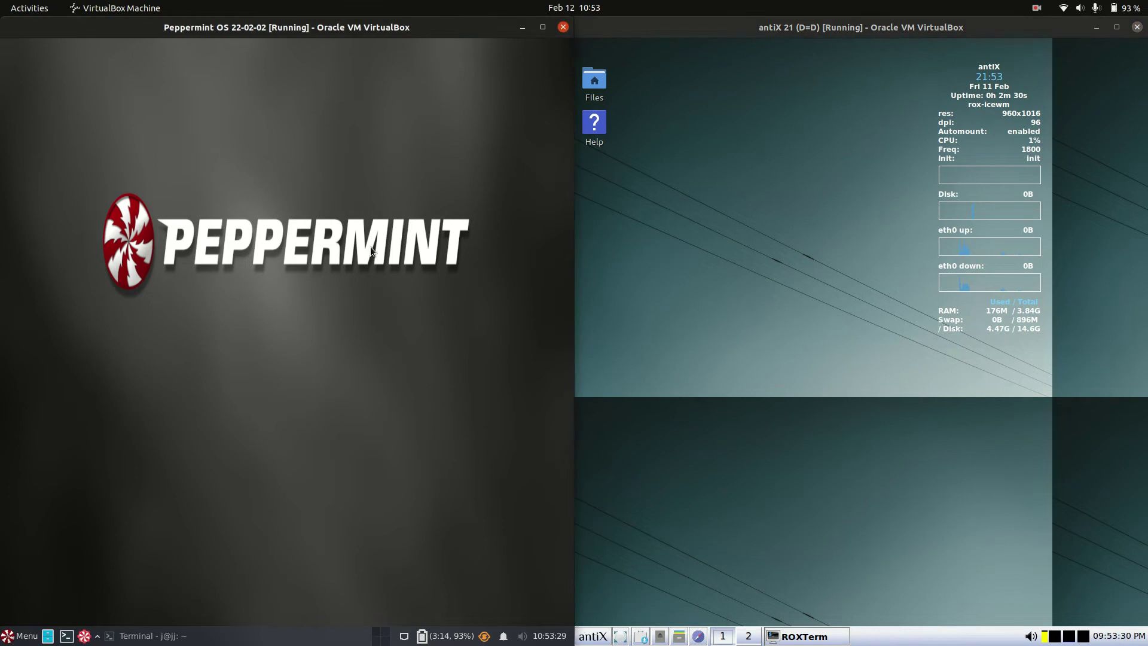
key(super)
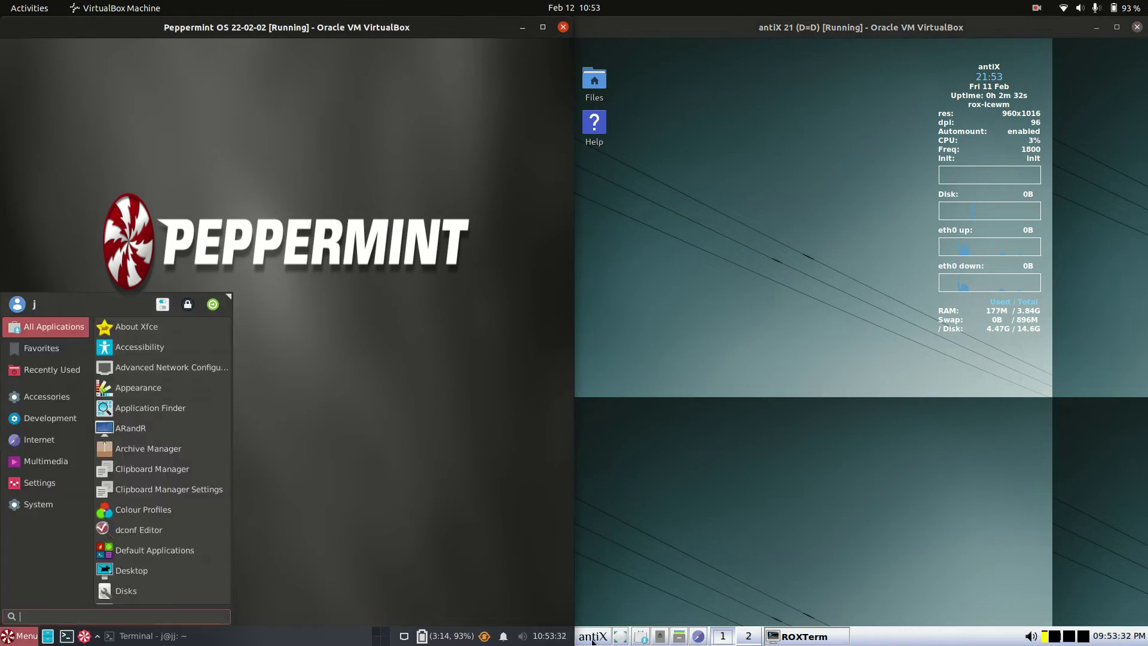
click(592, 640)
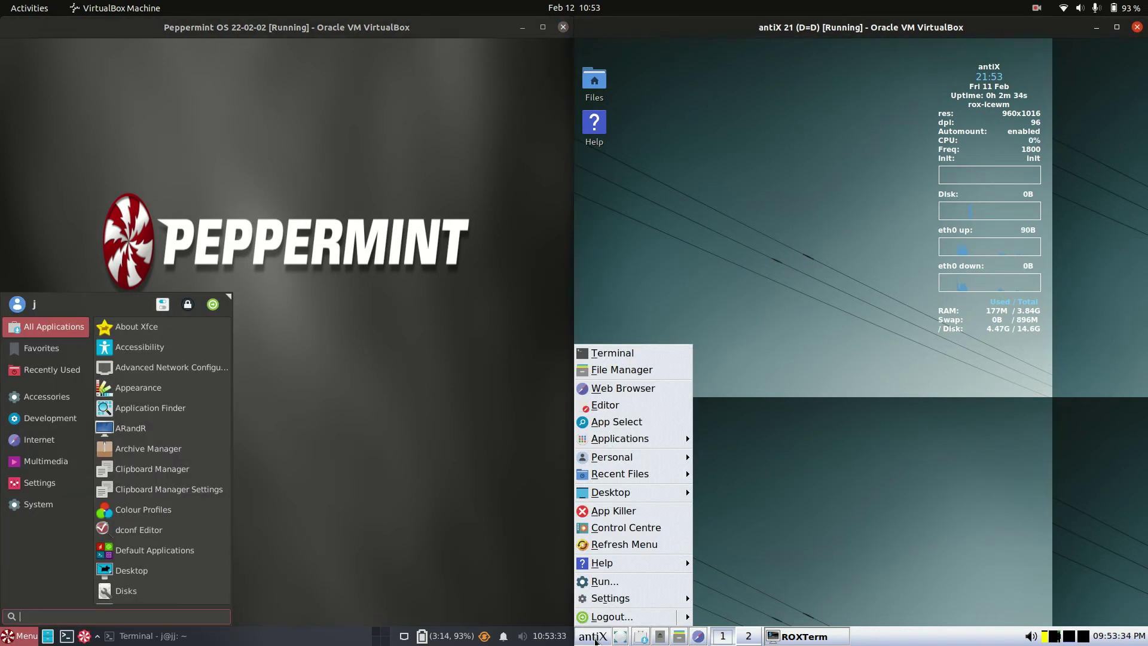
click(274, 299)
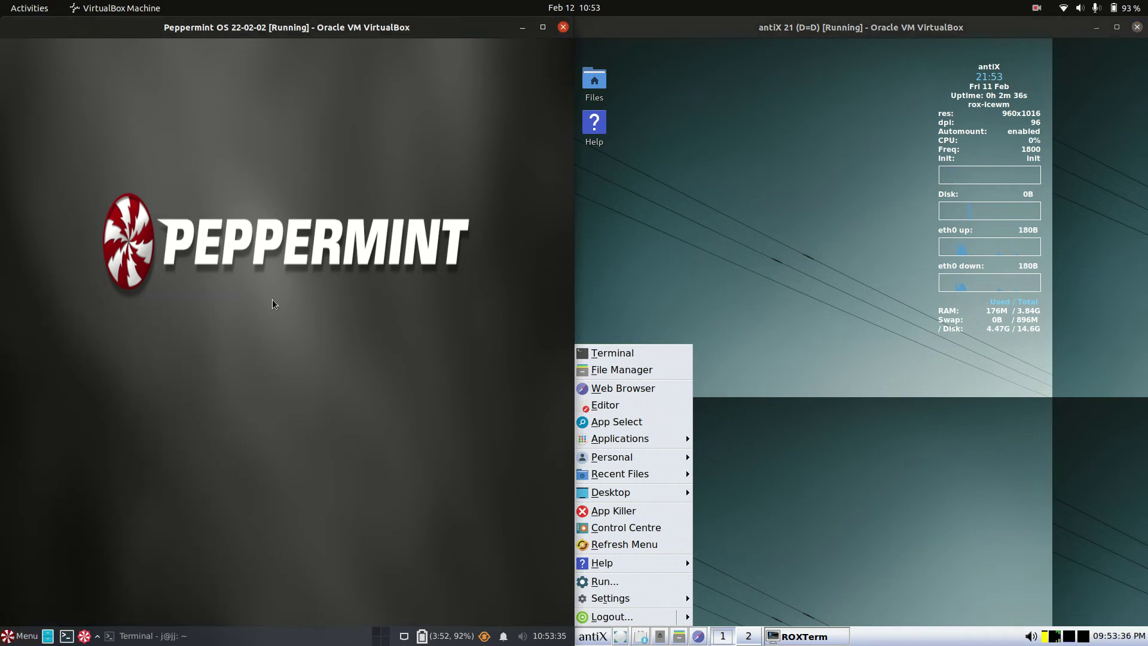
click(13, 639)
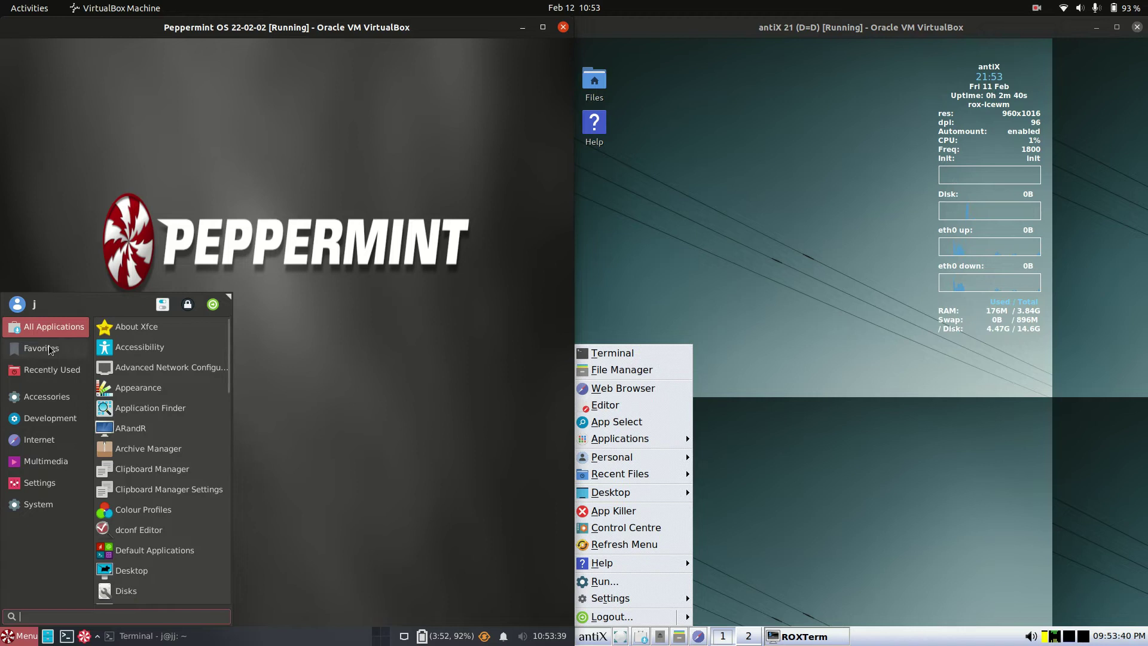
mouse_move(54, 407)
click(418, 457)
click(818, 370)
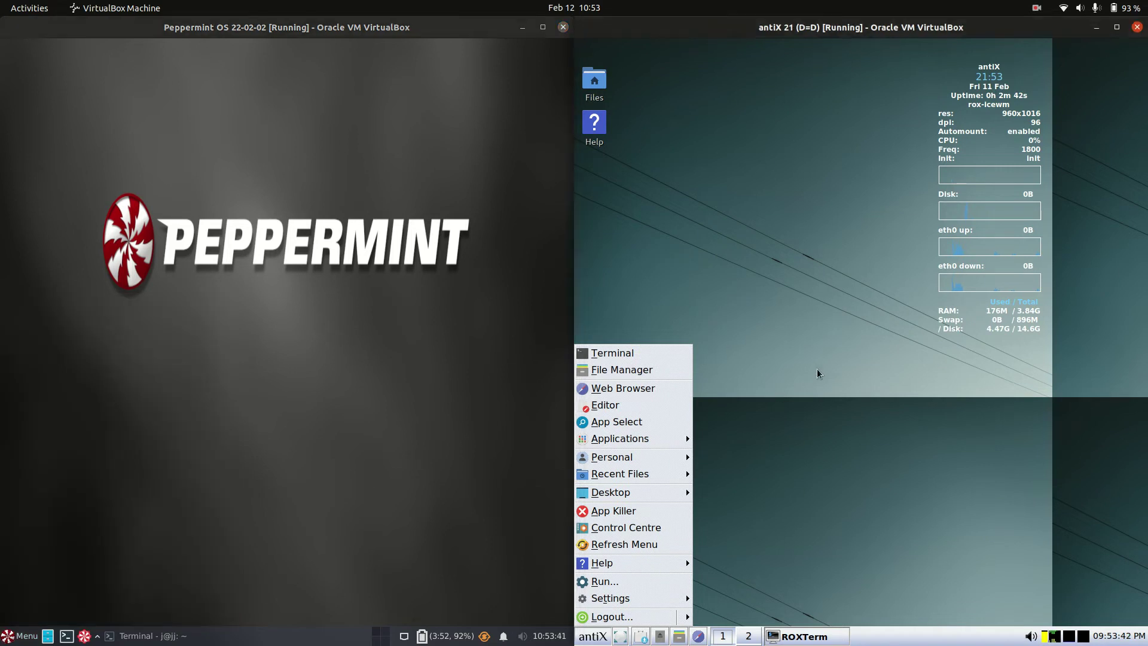
- Bring up the antiX ROXTerm window, show its neofetch output and highlight the icewm desktop environment entry
click(800, 637)
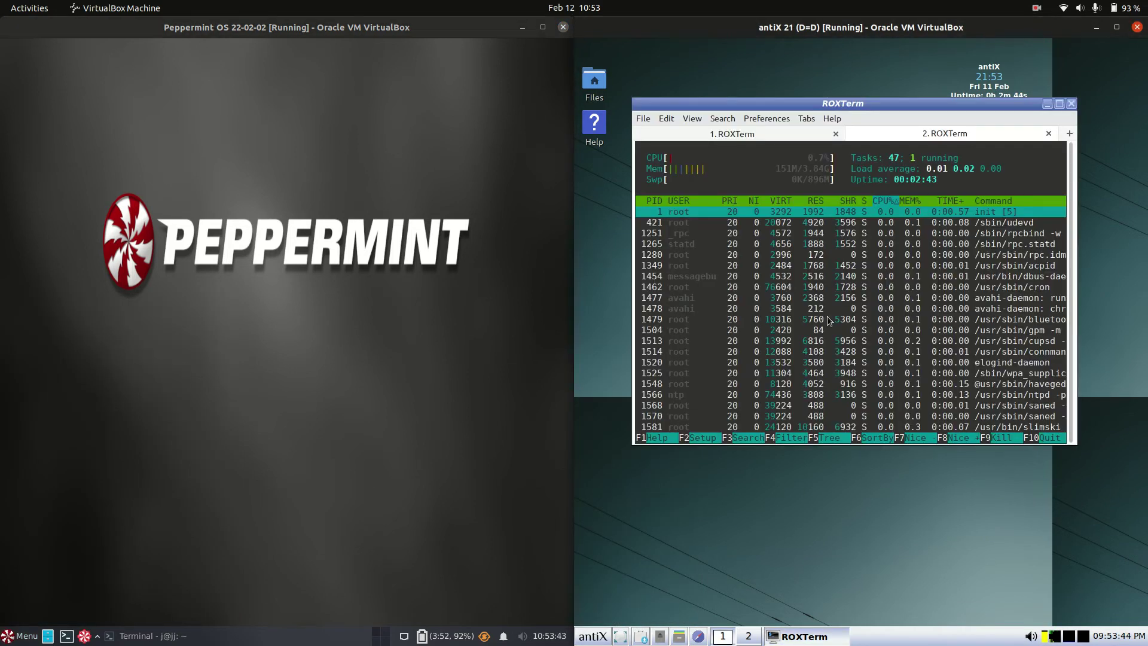
click(722, 119)
click(710, 131)
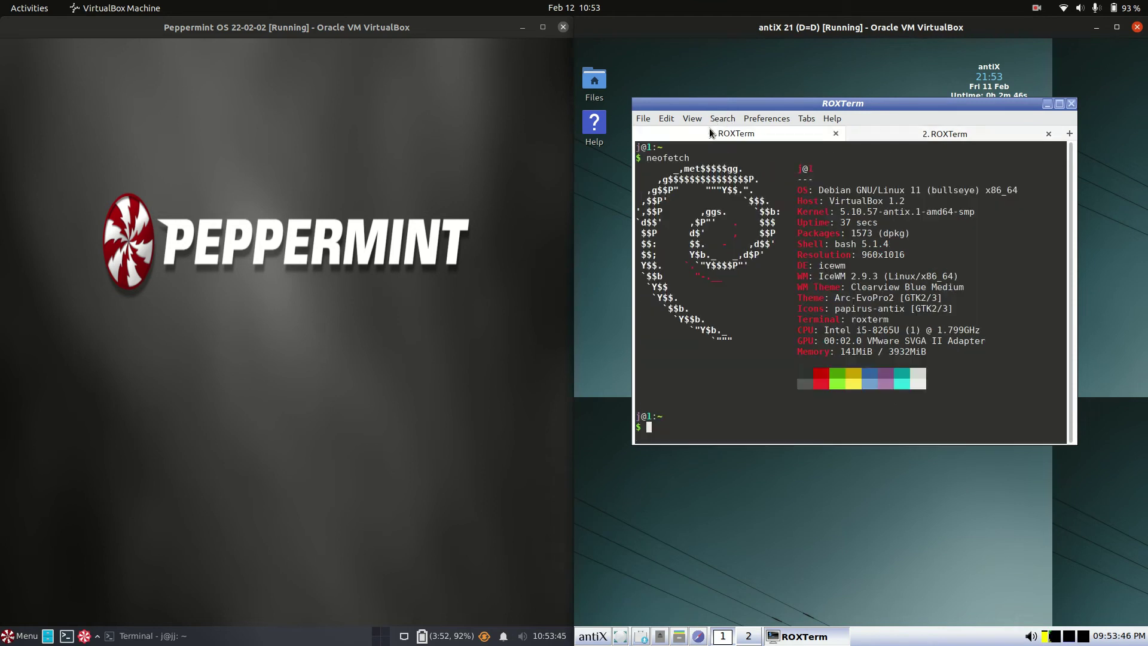
drag(818, 266, 843, 267)
- Browse the application categories in the antiX main menu, leaving without launching anything
click(591, 636)
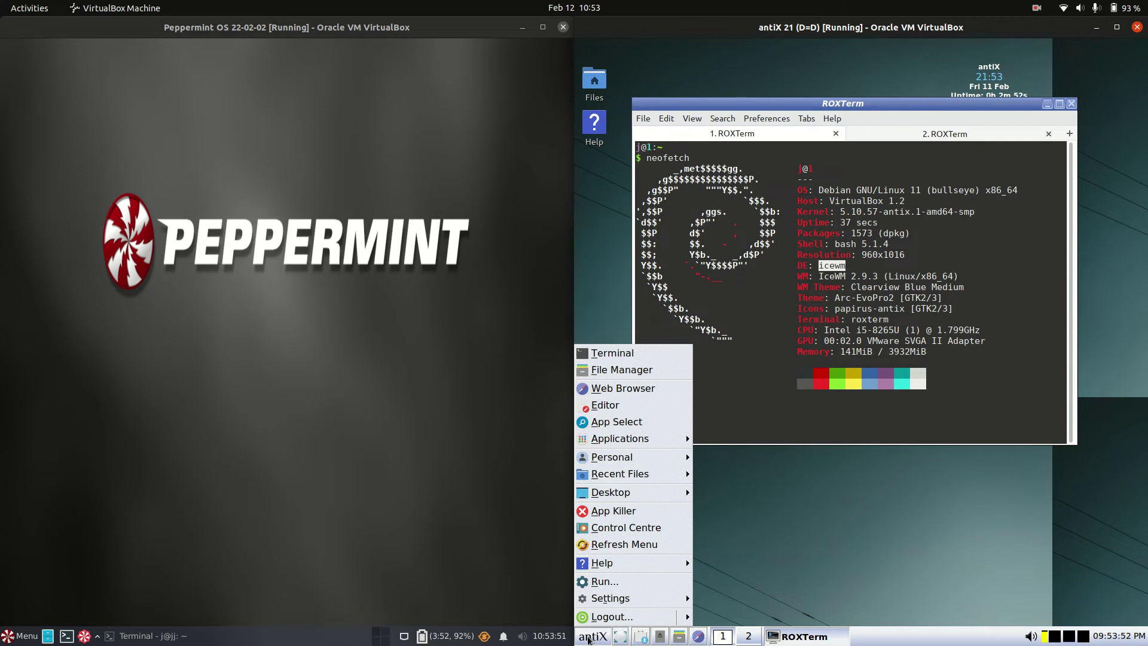
mouse_move(656, 446)
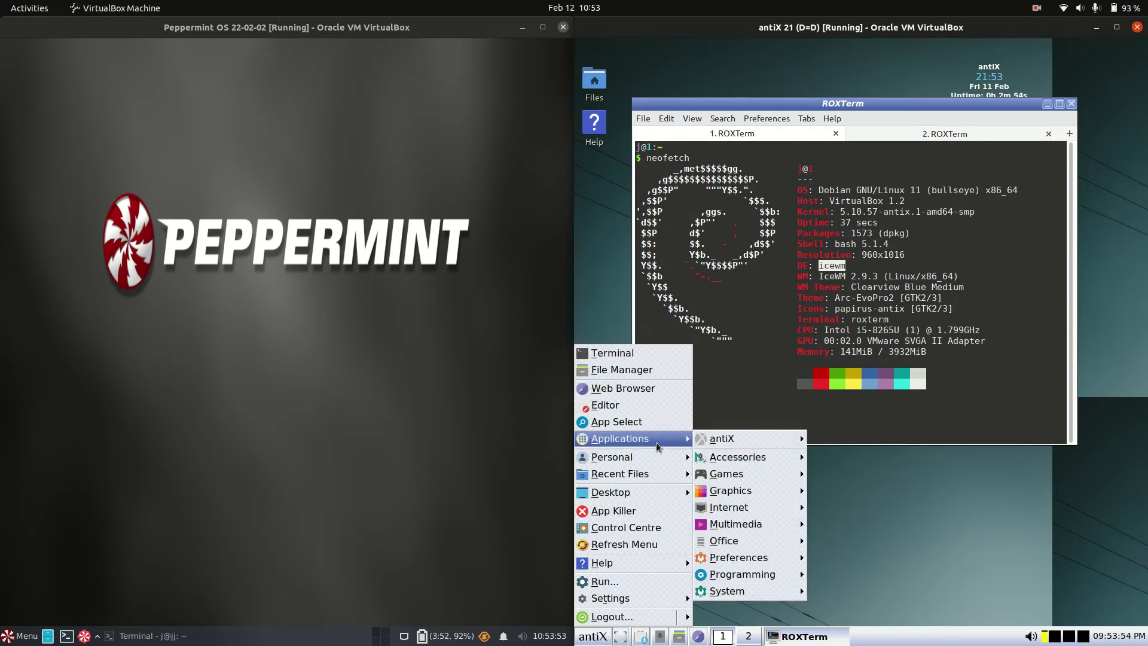
mouse_move(650, 476)
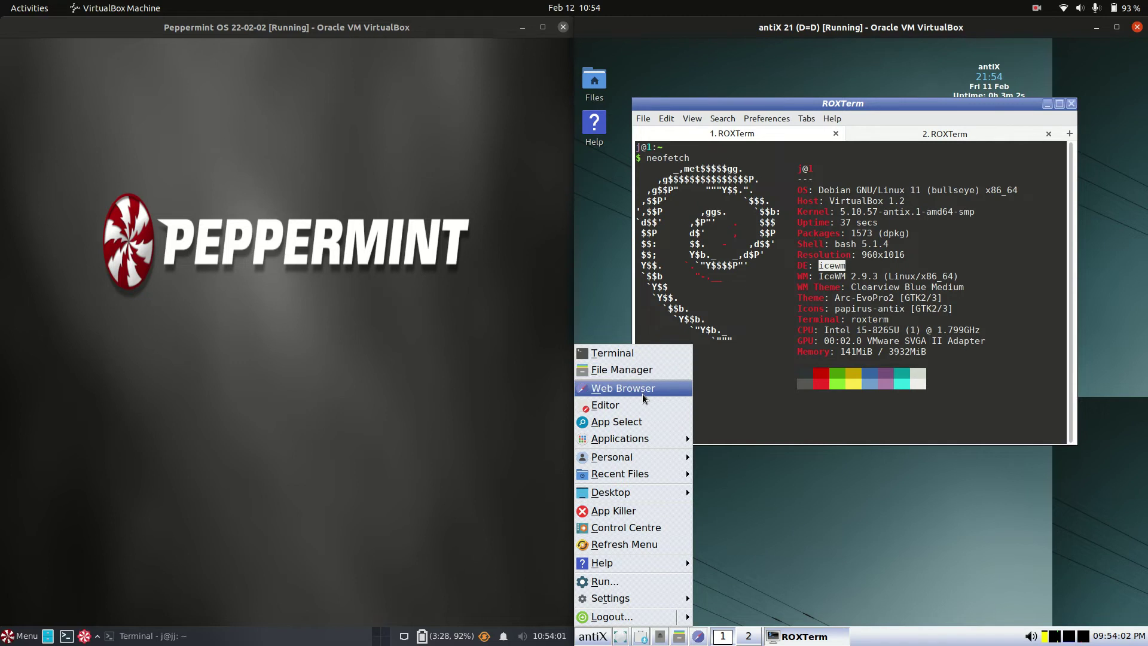
click(911, 386)
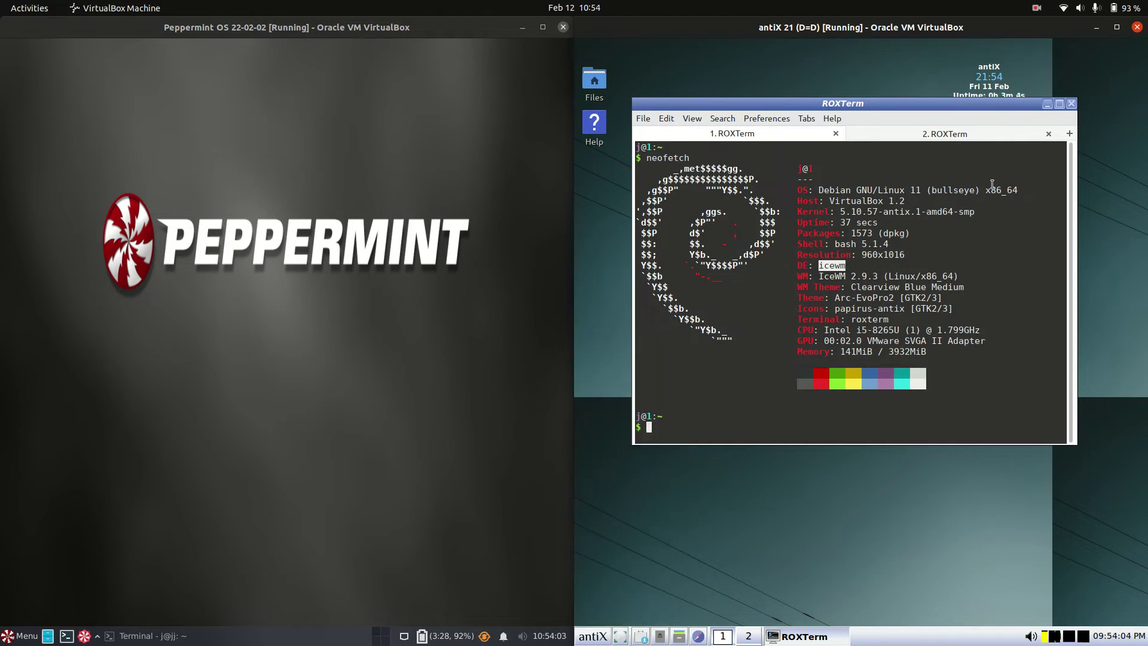
- Minimise the antiX terminal and compare the desktop context menus of antiX and Peppermint OS
click(1046, 104)
right_click(837, 229)
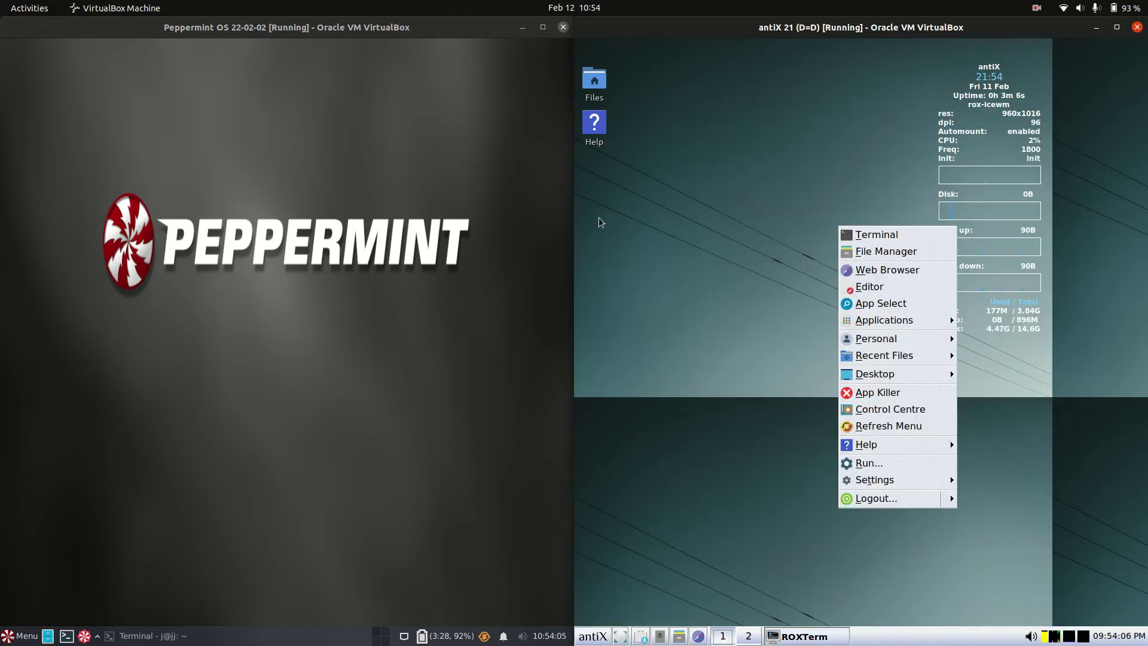
click(598, 217)
right_click(238, 101)
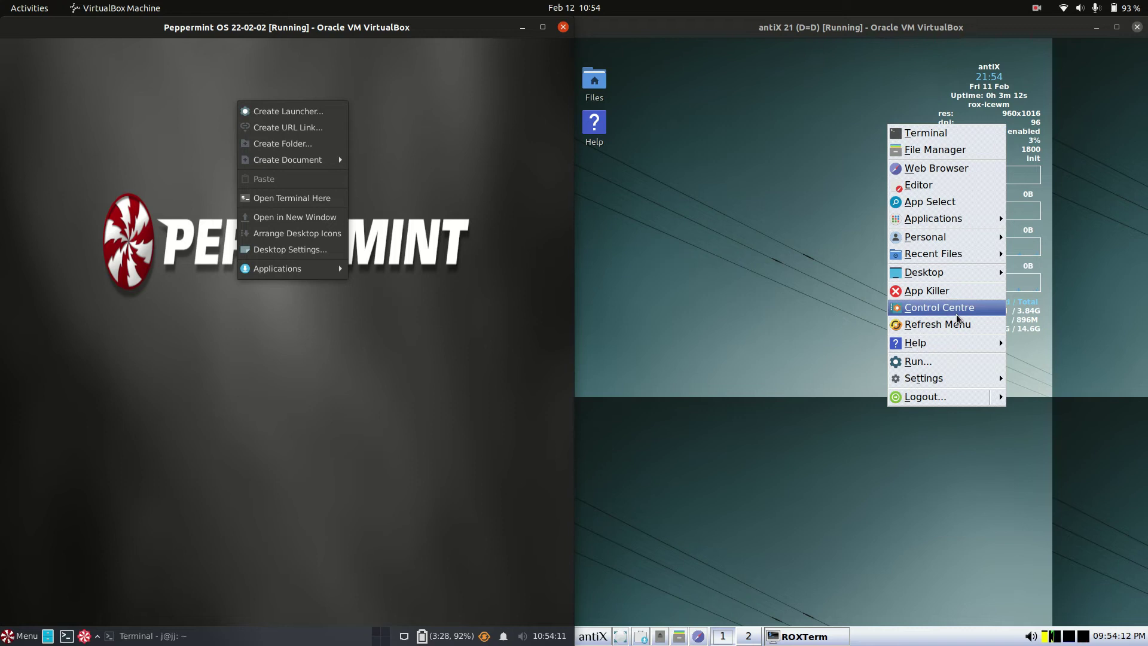
click(933, 307)
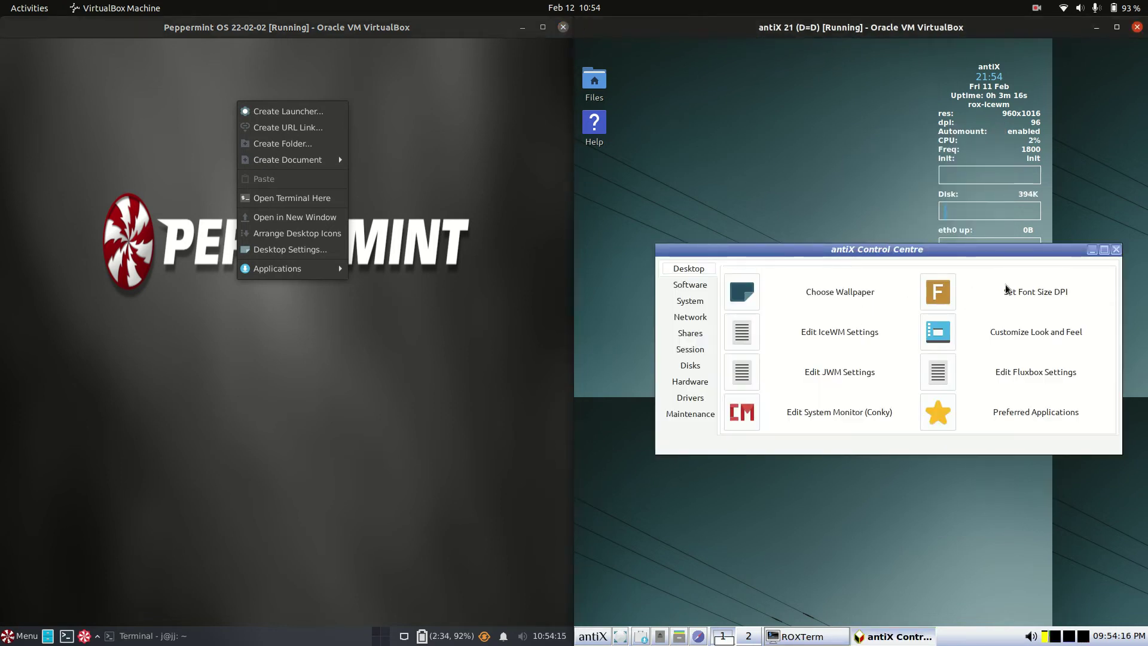
click(1116, 251)
click(475, 147)
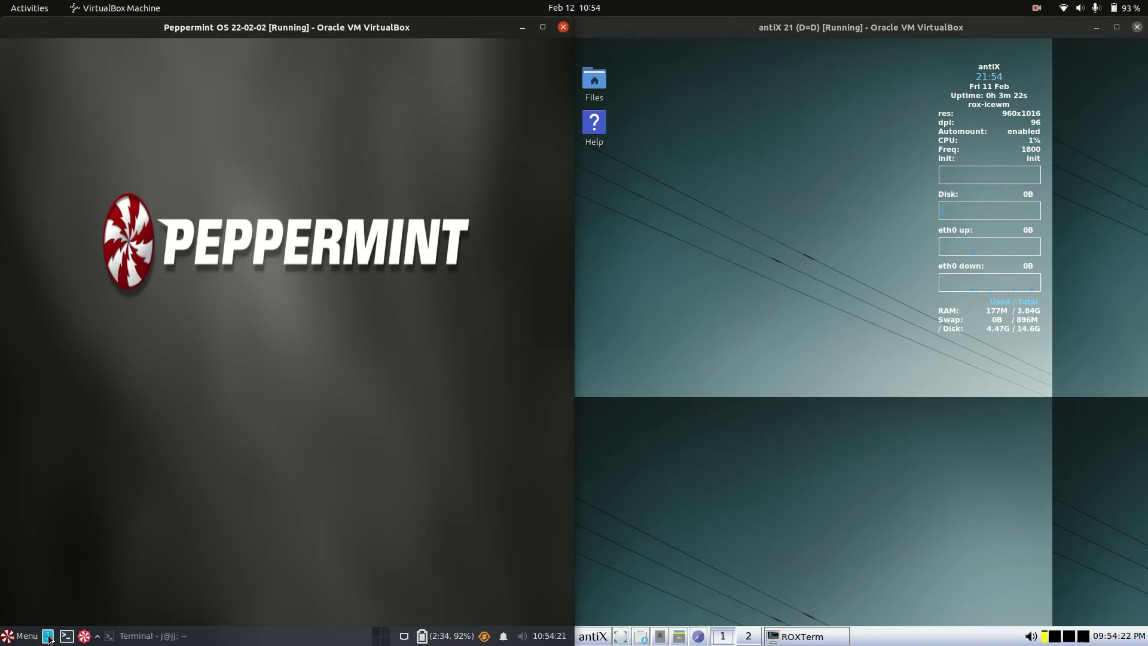
- Open the home folder in both systems' file managers, view Peppermint's file manager About information, and reposition its window near the desktop's middle
click(679, 636)
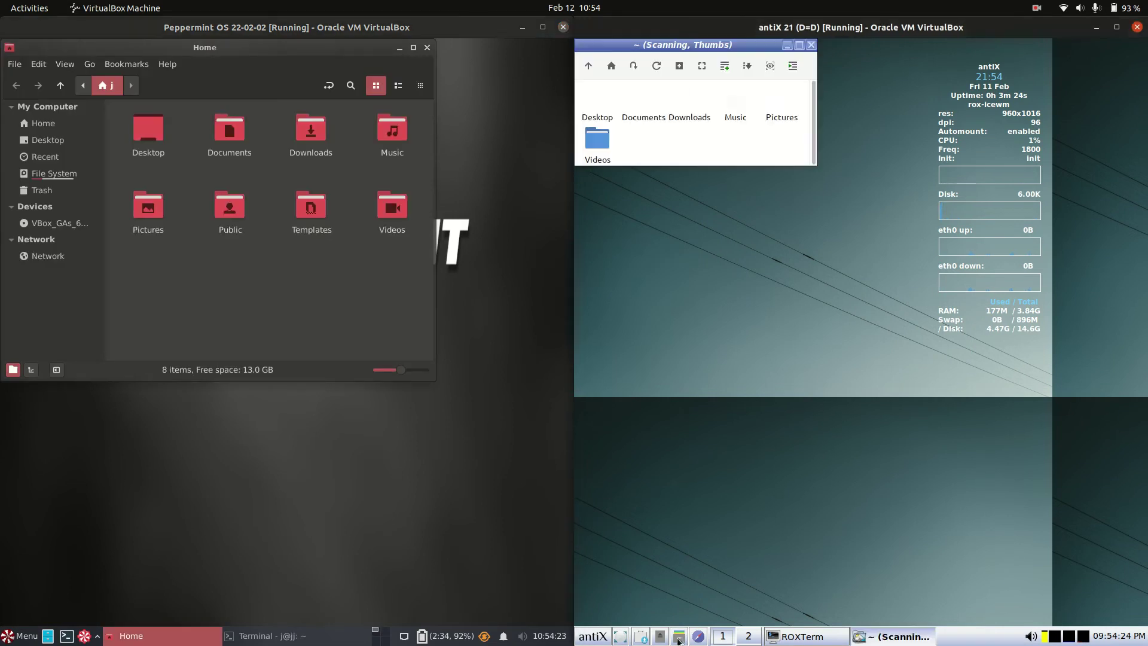
drag(262, 50, 296, 86)
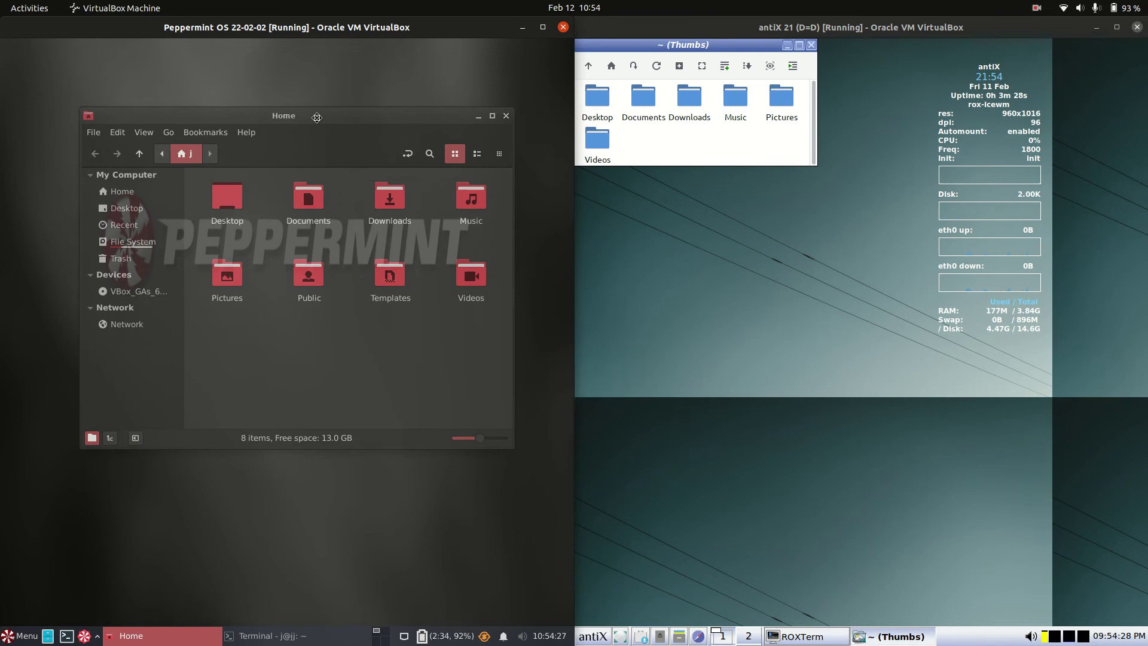
click(244, 132)
click(259, 187)
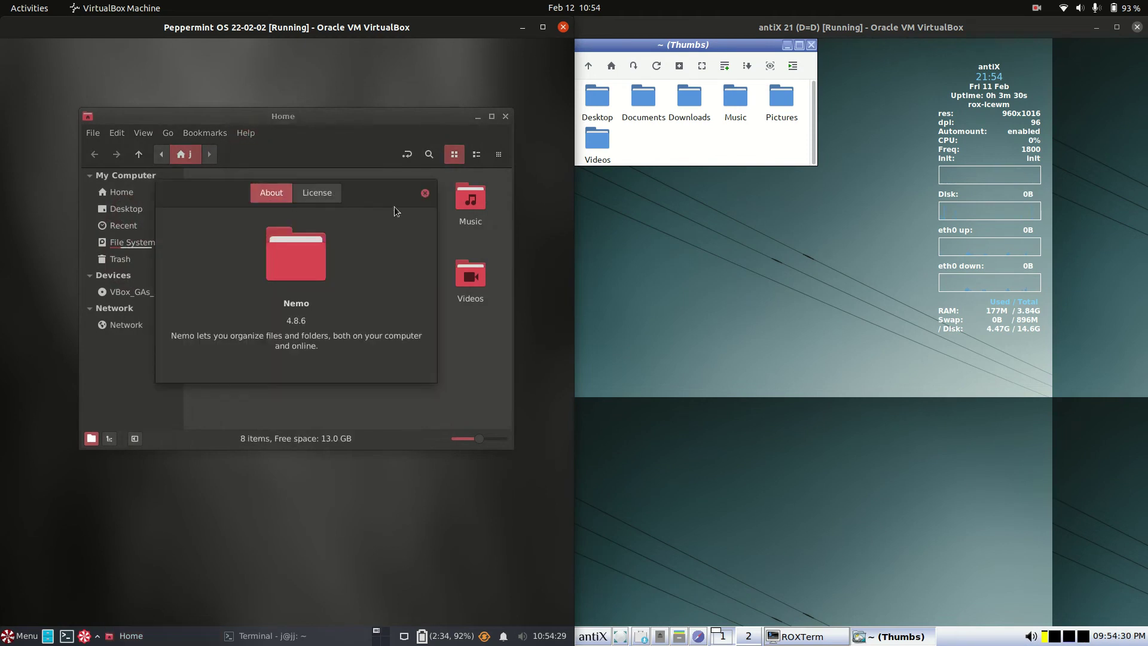
mouse_move(361, 186)
mouse_down()
mouse_move(368, 210)
mouse_move(411, 214)
mouse_move(349, 201)
mouse_up()
click(389, 198)
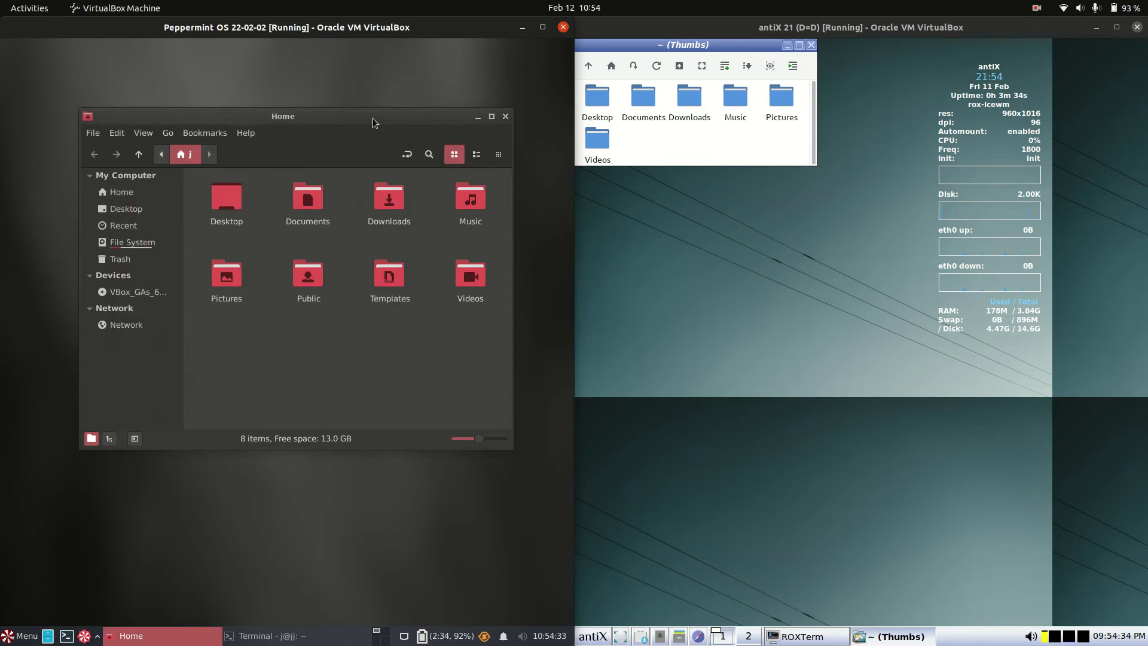
drag(379, 119, 356, 133)
- Examine the context menu of Peppermint's home folder and try selecting all of its folders at once
right_click(375, 393)
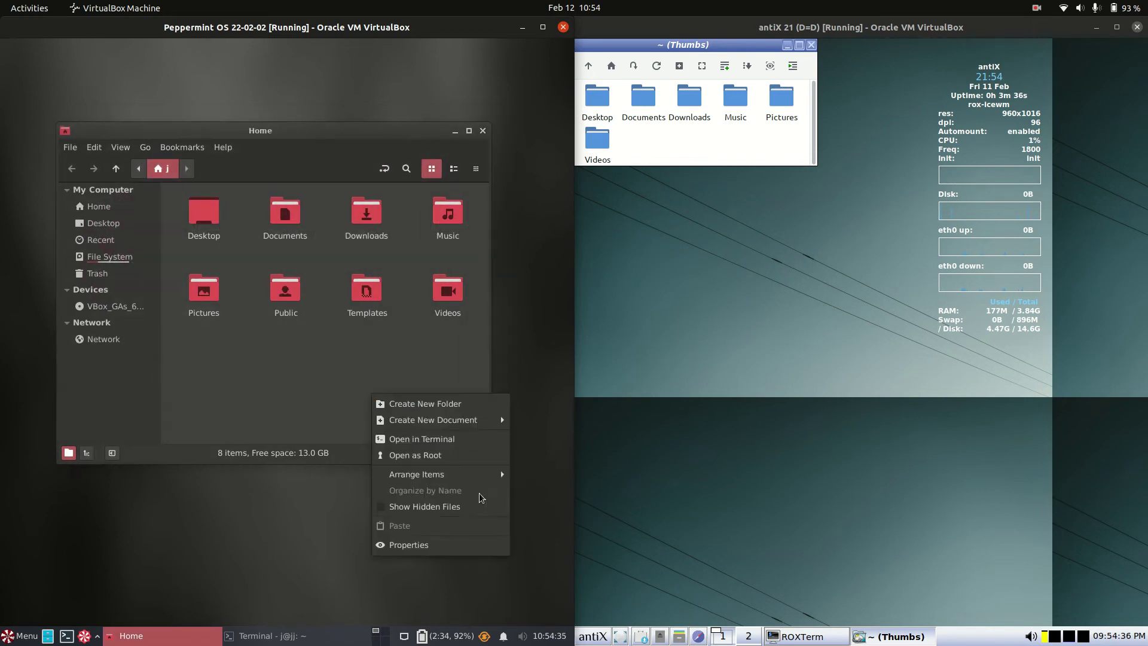
click(457, 358)
drag(476, 389, 141, 196)
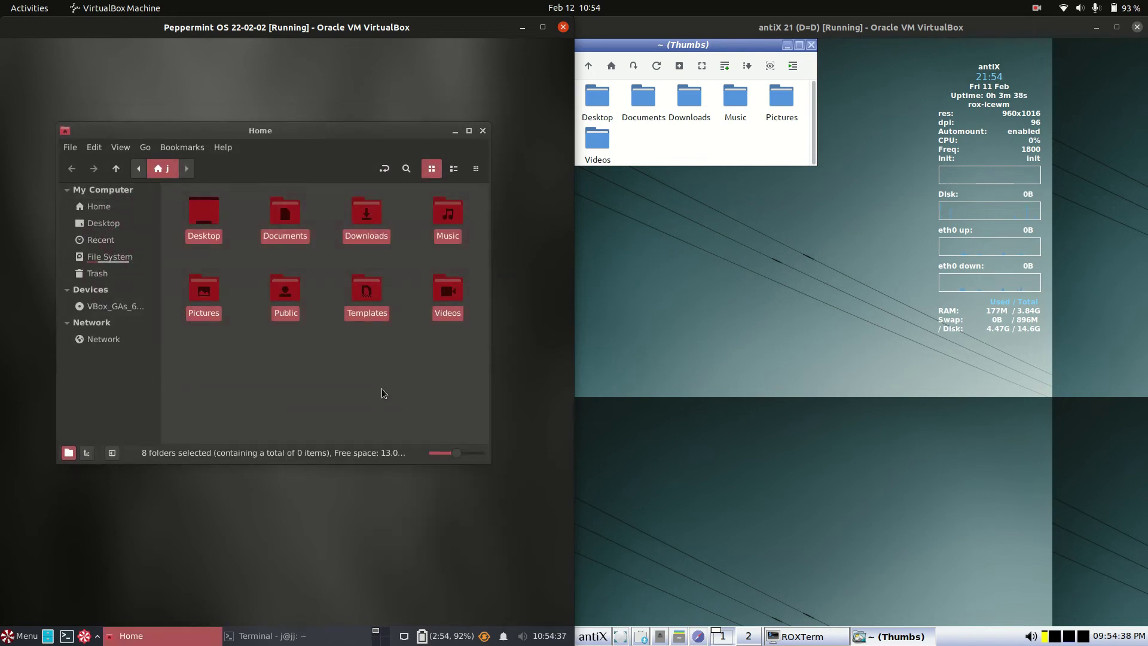
click(345, 360)
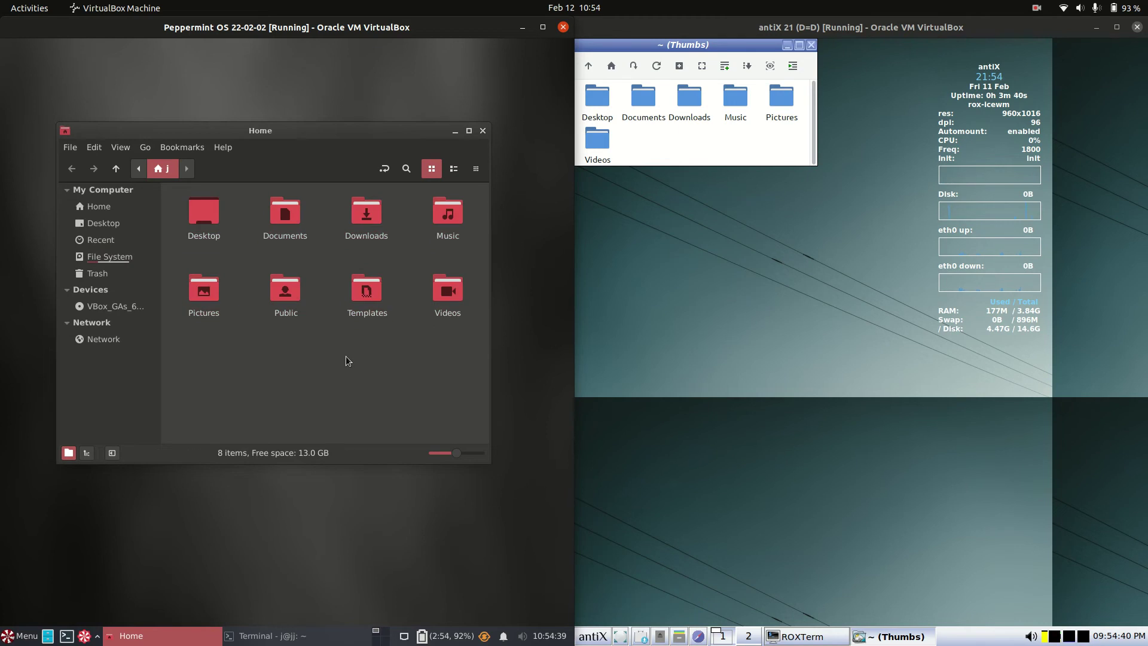
right_click(385, 352)
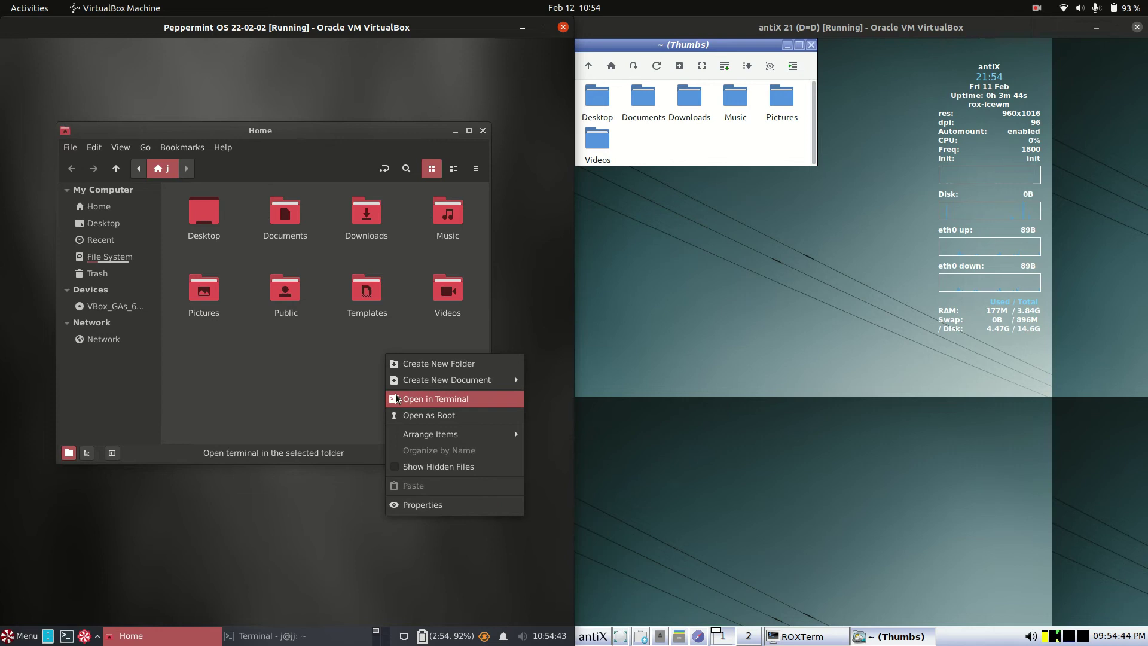
click(476, 339)
- Move the antiX file manager window away from the desktop's corner and enlarge it so all folders fit in one row
click(709, 52)
drag(708, 52, 788, 132)
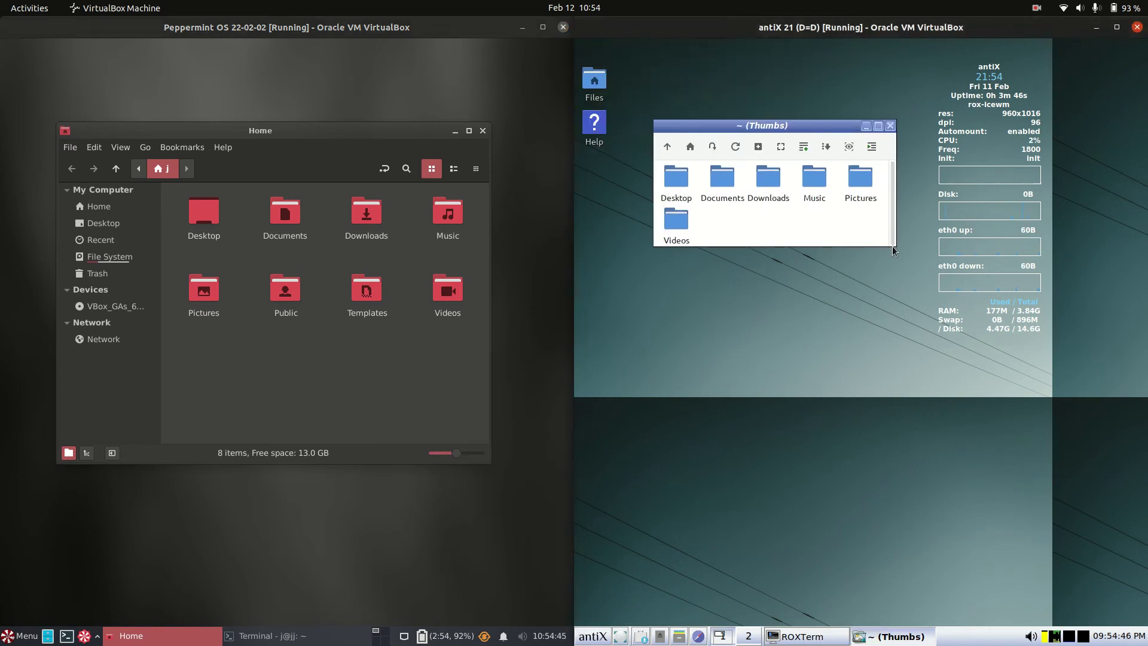
drag(896, 245, 1052, 496)
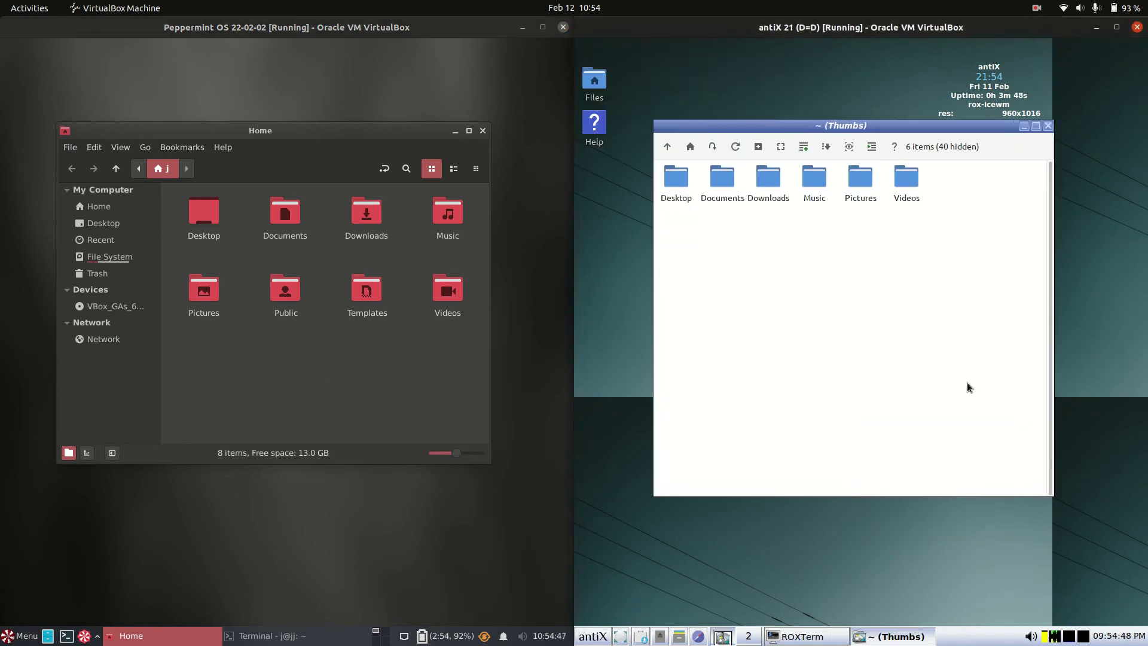
drag(873, 127, 864, 134)
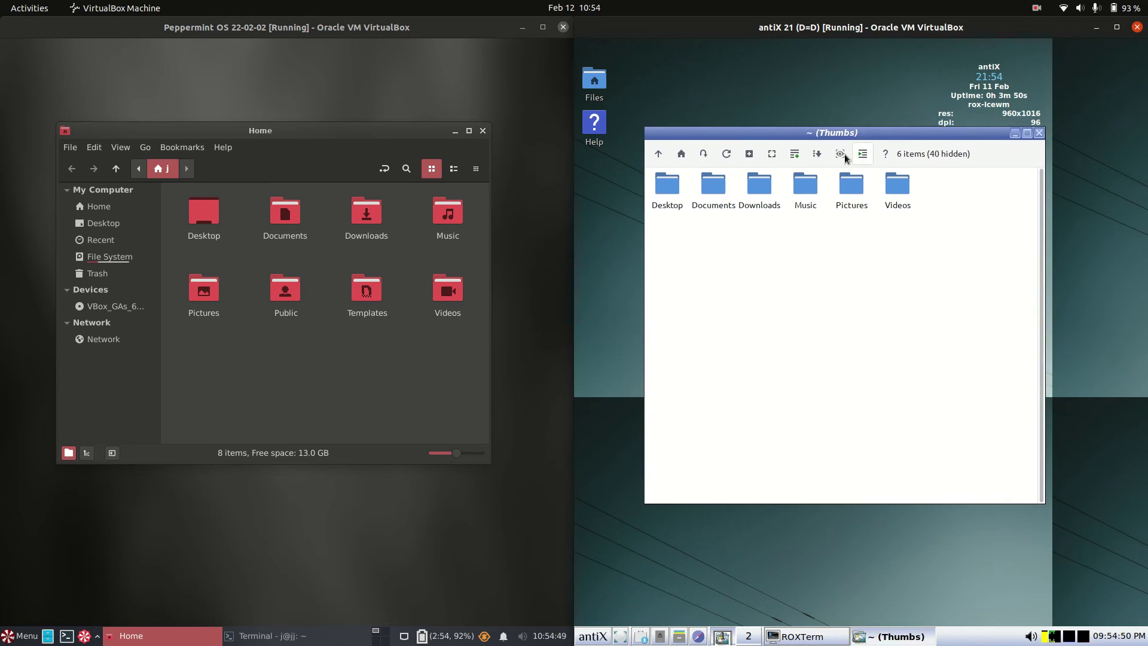
- Open a terminal in the home folder from the antiX file manager, shrink its window and close it
right_click(855, 264)
mouse_move(856, 264)
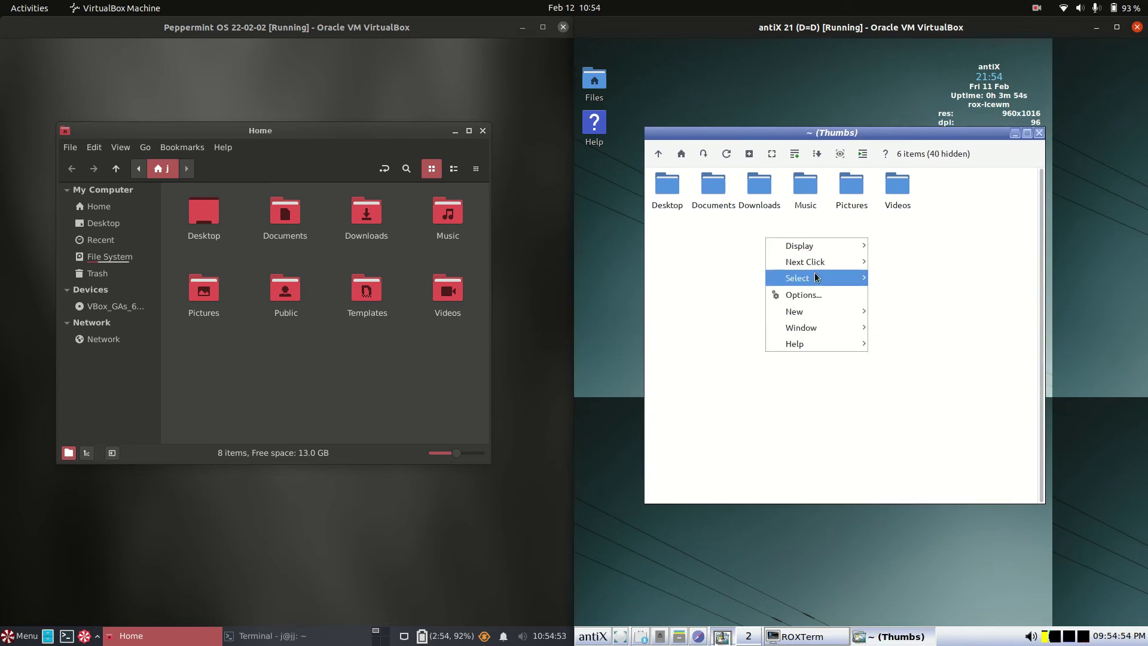
mouse_move(830, 328)
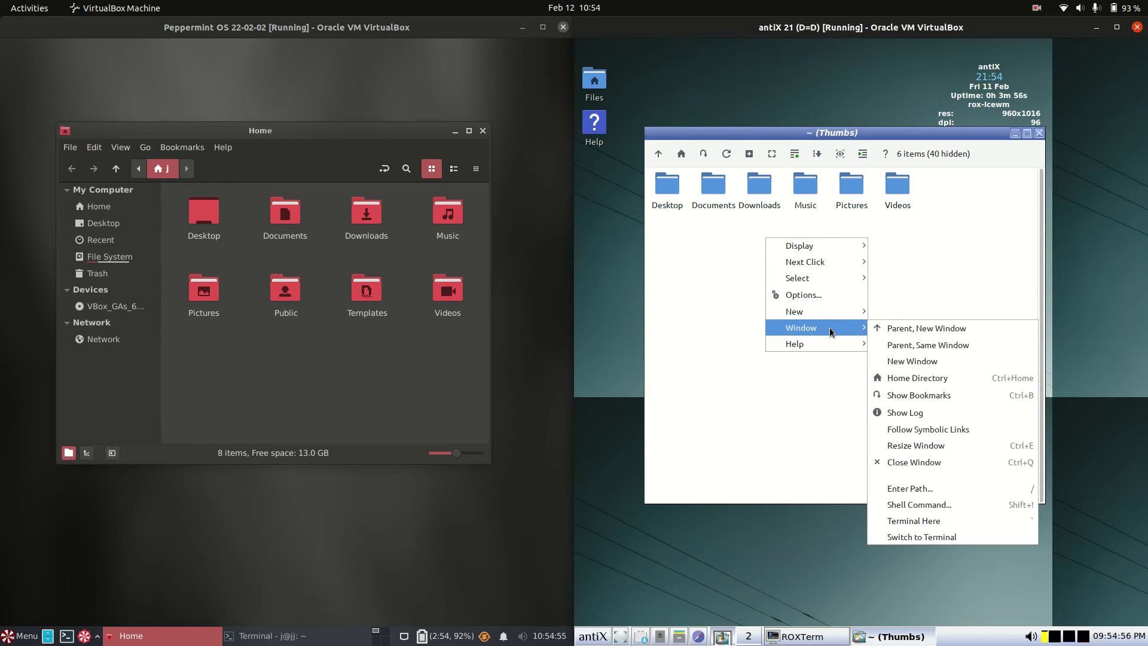
click(941, 523)
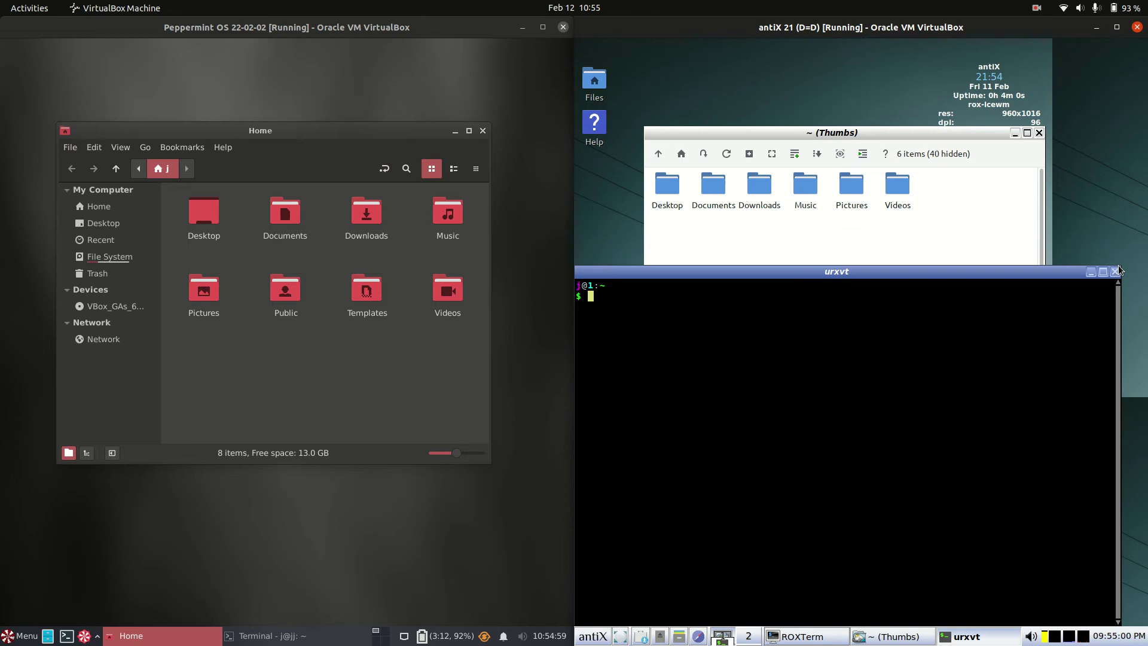
drag(1114, 268, 963, 273)
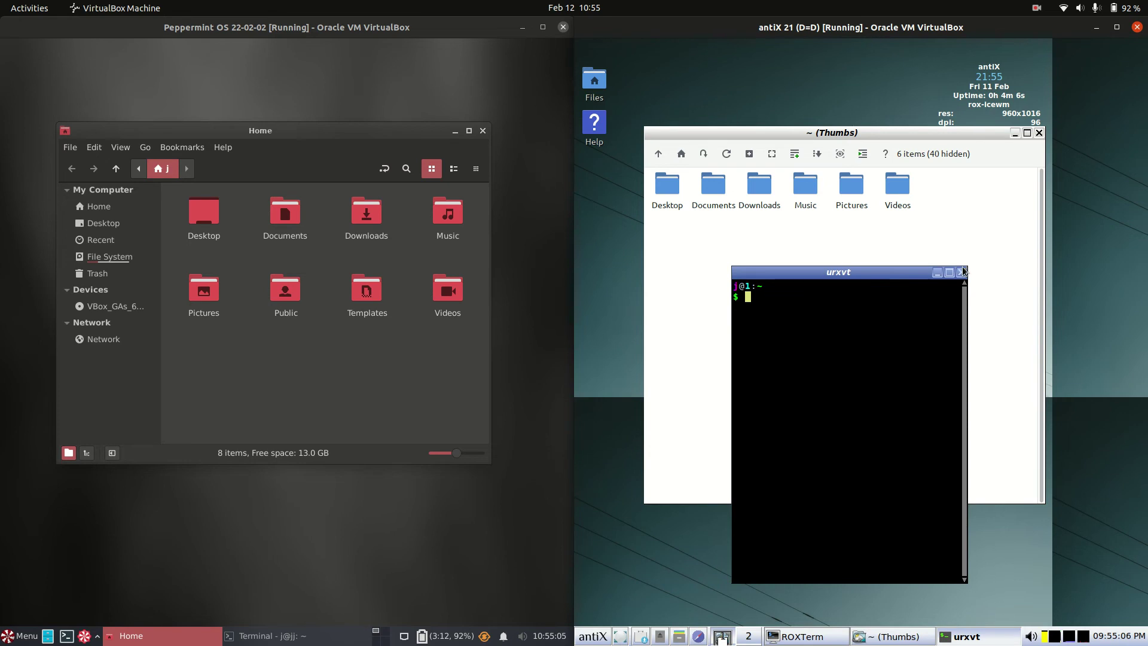
click(961, 272)
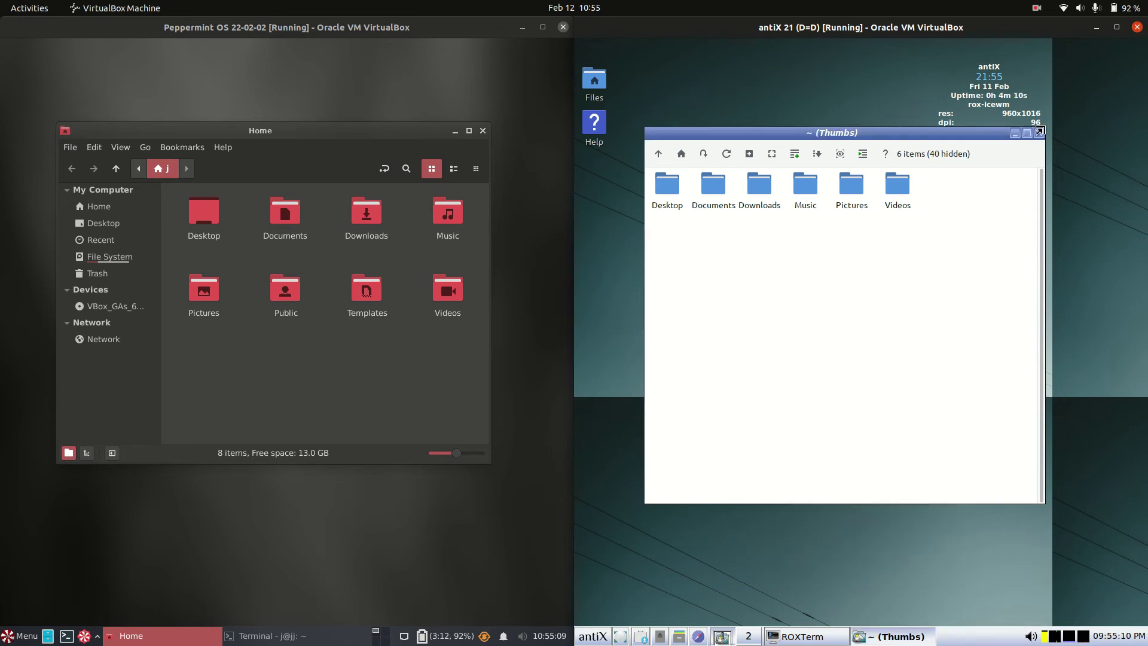
- Widen the antiX file manager window slightly and close the file managers in both systems
drag(1045, 130, 1060, 132)
right_click(863, 242)
click(907, 200)
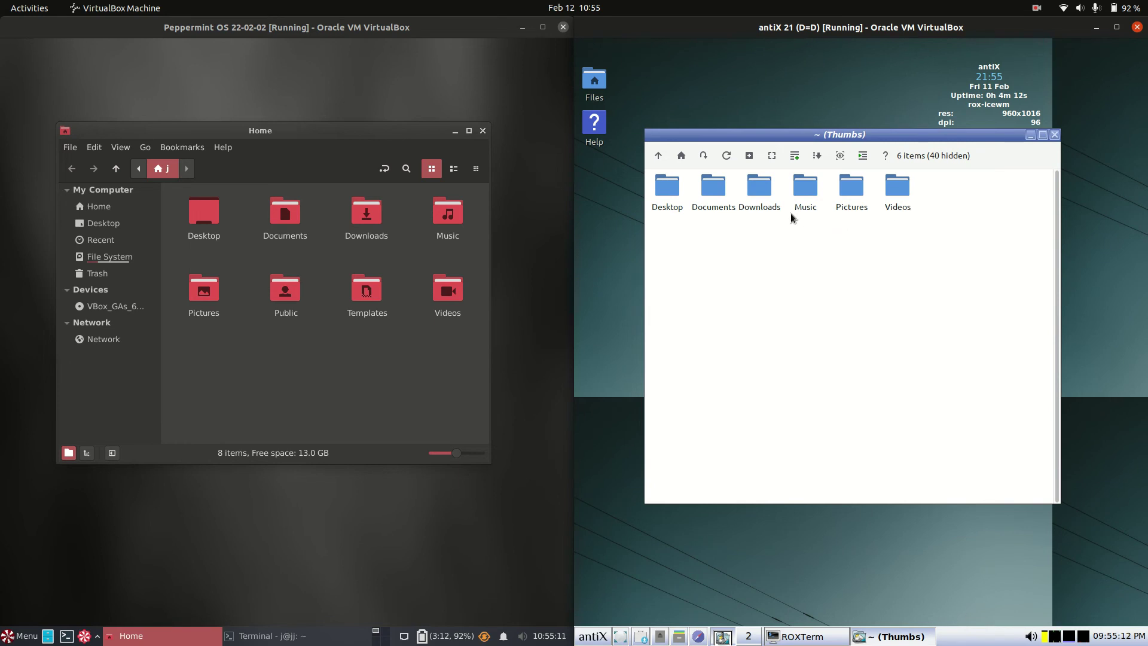
mouse_move(761, 193)
mouse_down()
mouse_move(829, 209)
mouse_move(770, 197)
mouse_up()
click(1054, 135)
click(483, 130)
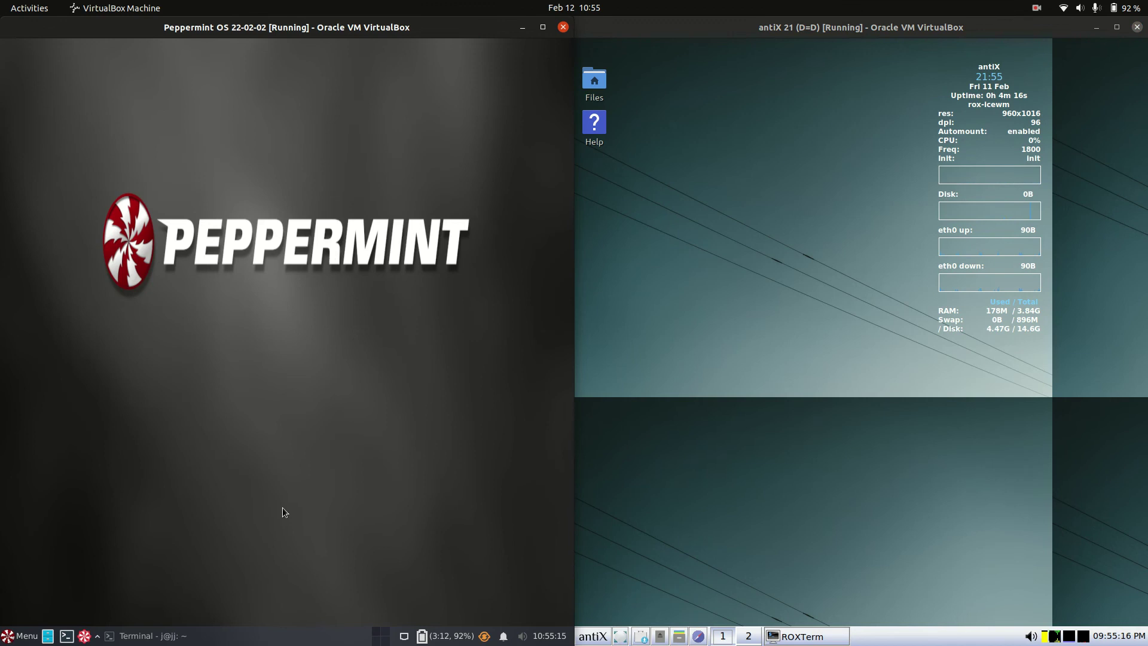
- Bring up the terminals in both systems and highlight the kernel version in each neofetch output
click(206, 637)
click(806, 637)
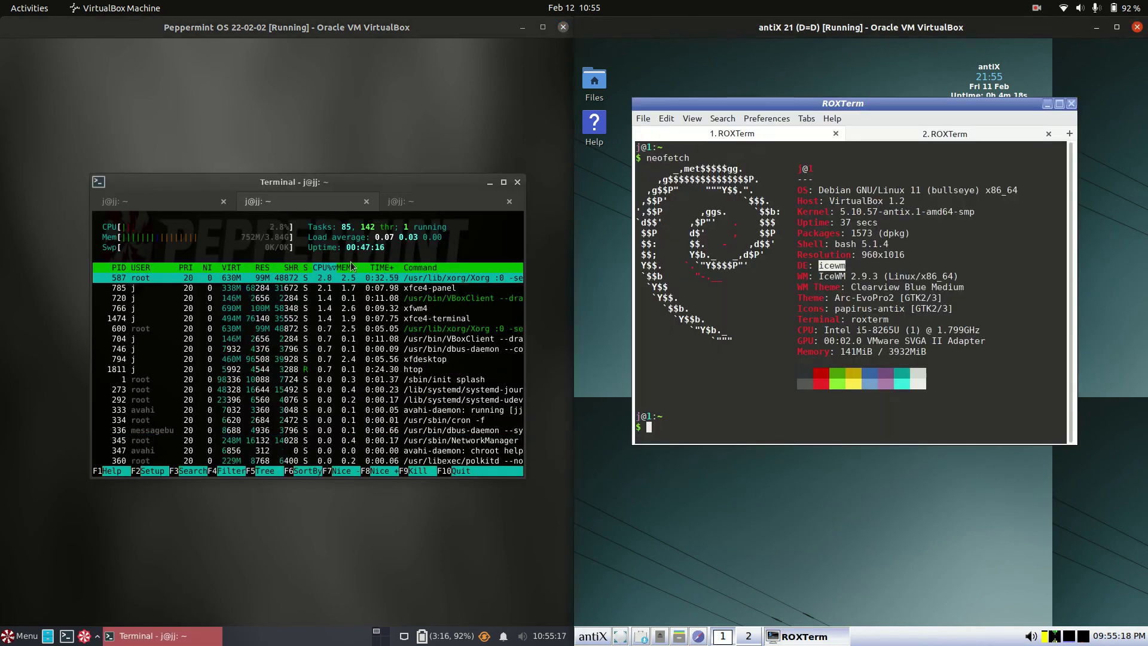
click(142, 203)
drag(343, 267, 428, 267)
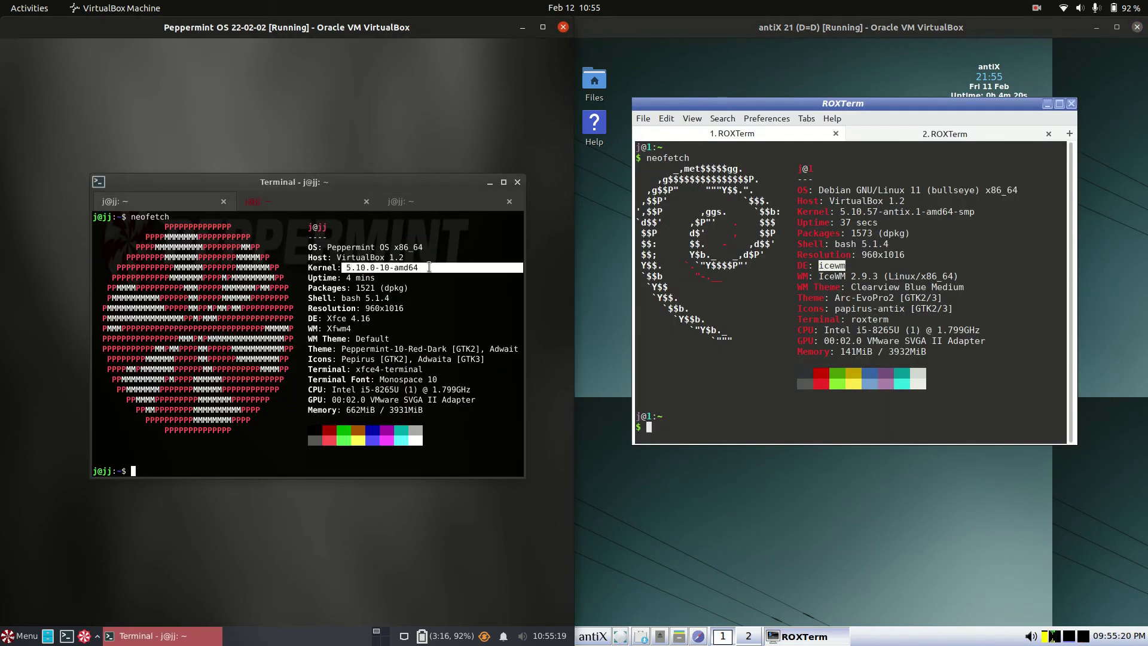
drag(408, 182, 371, 162)
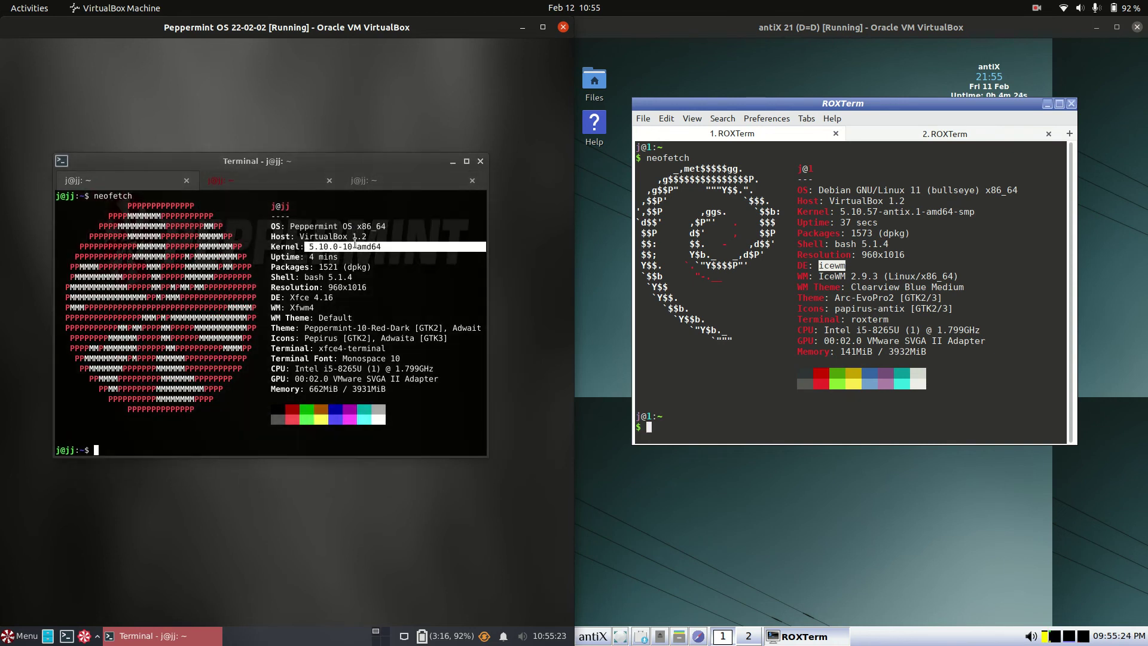
drag(308, 257, 366, 247)
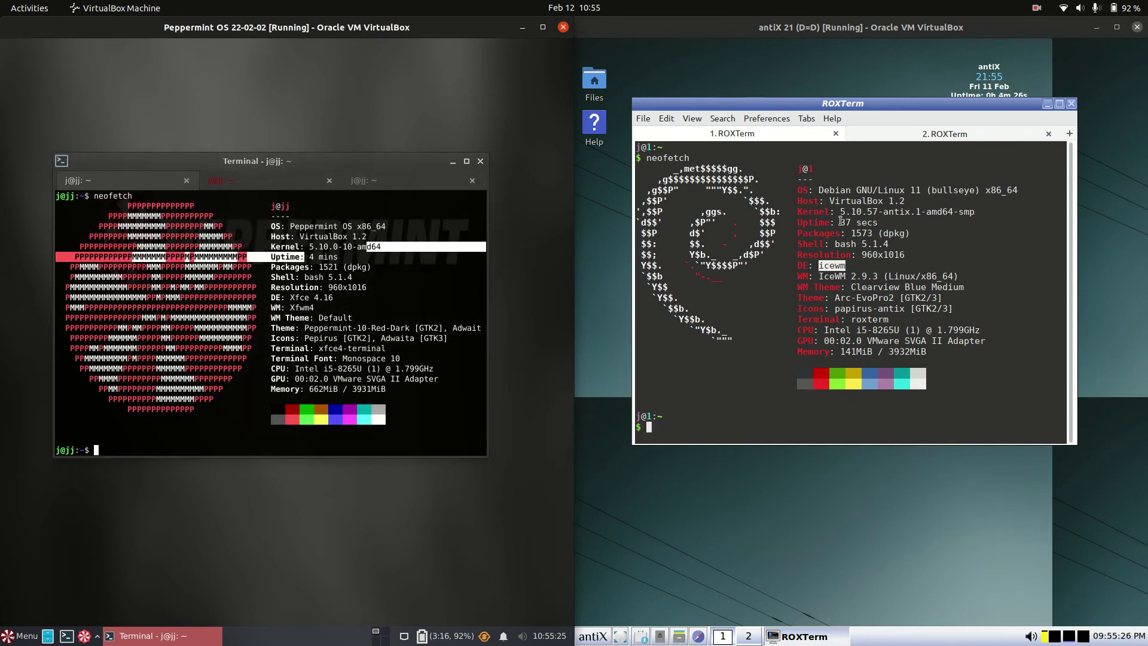
drag(840, 213, 905, 207)
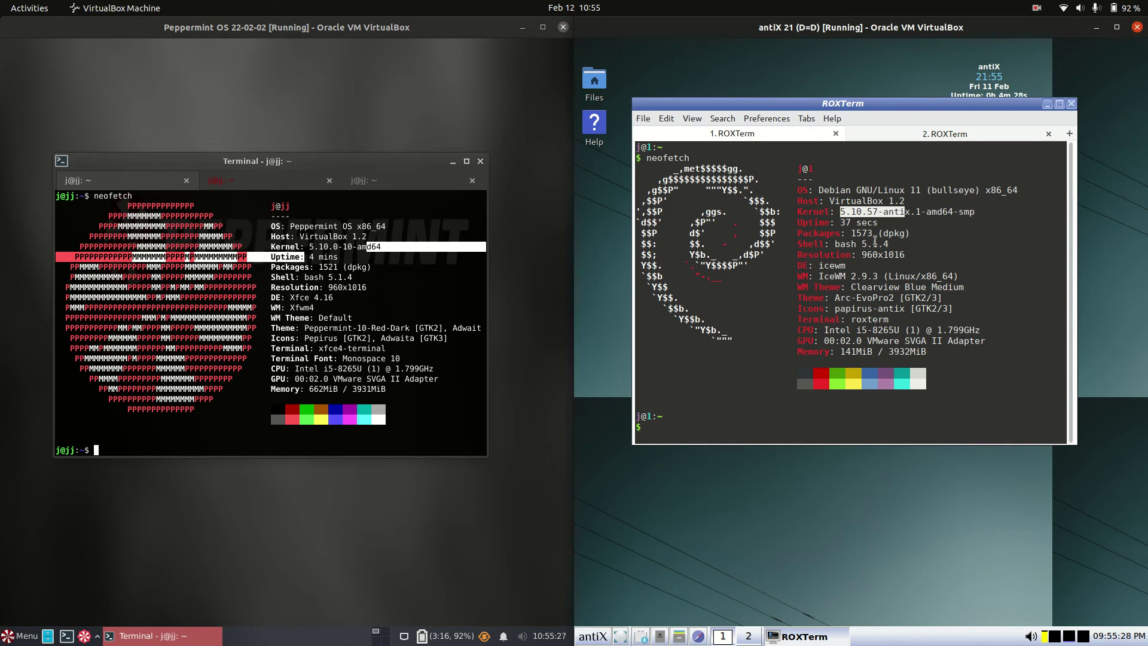
- Show htop in both systems' terminals, with Peppermint's htop tab detached into its own window and both htop windows repositioned for comparison
click(290, 182)
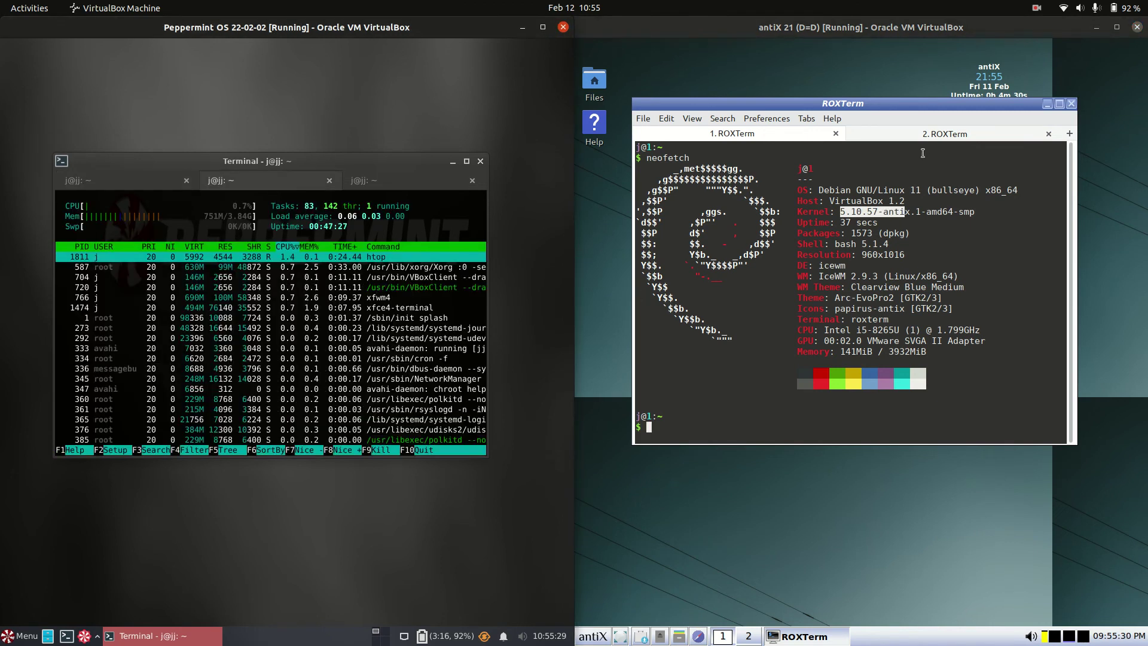
click(924, 134)
drag(286, 178, 259, 218)
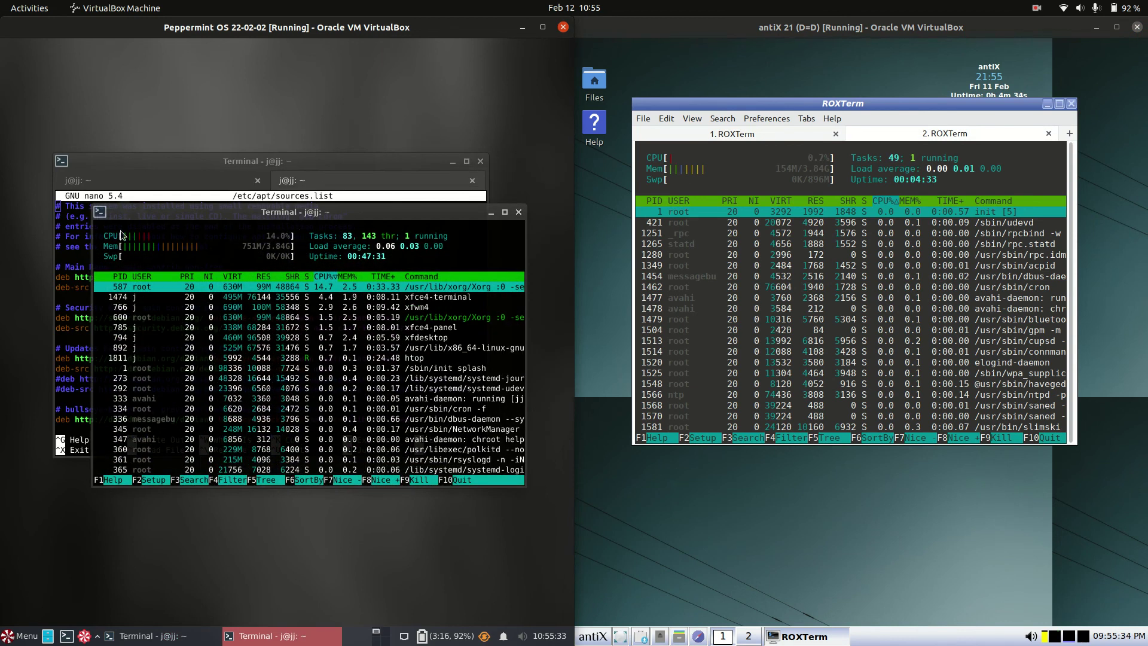
drag(127, 217, 84, 183)
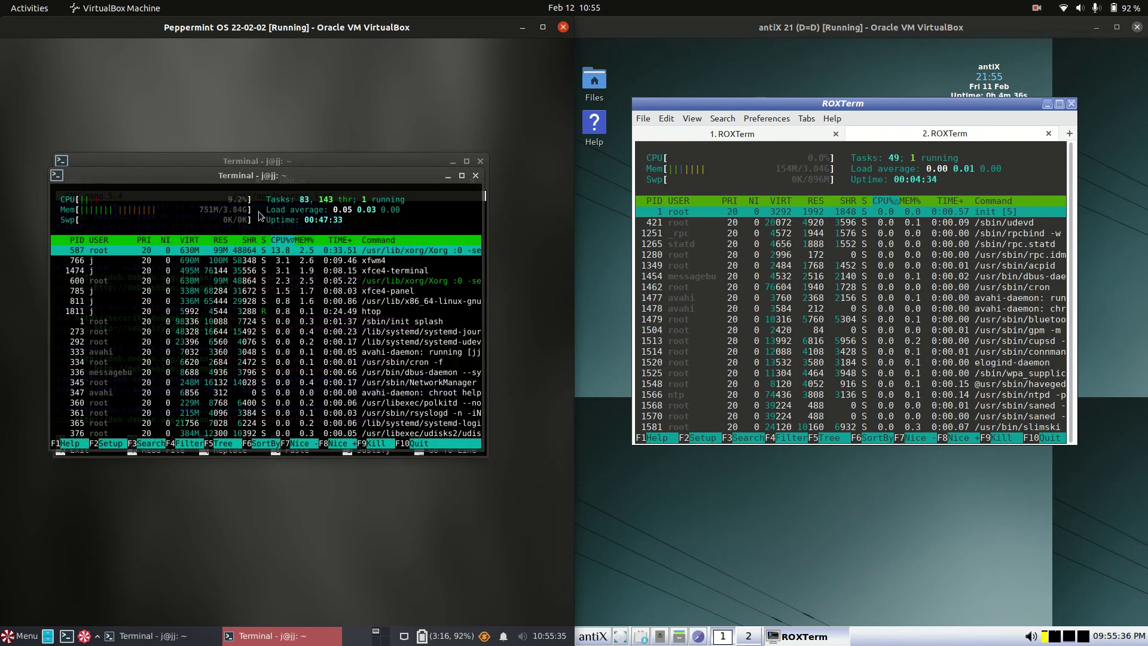
drag(867, 103, 885, 177)
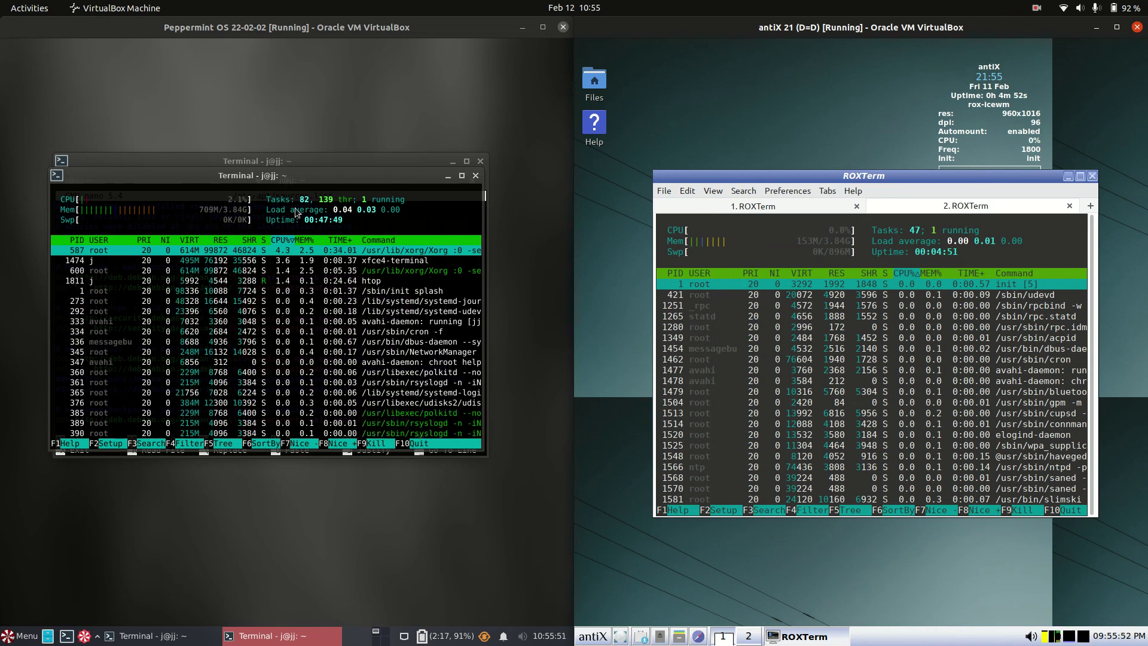
- Move Peppermint's detached htop window off the terminal behind it and close it, ending its running process
drag(128, 179, 185, 169)
click(103, 193)
click(140, 190)
right_click(281, 182)
click(173, 184)
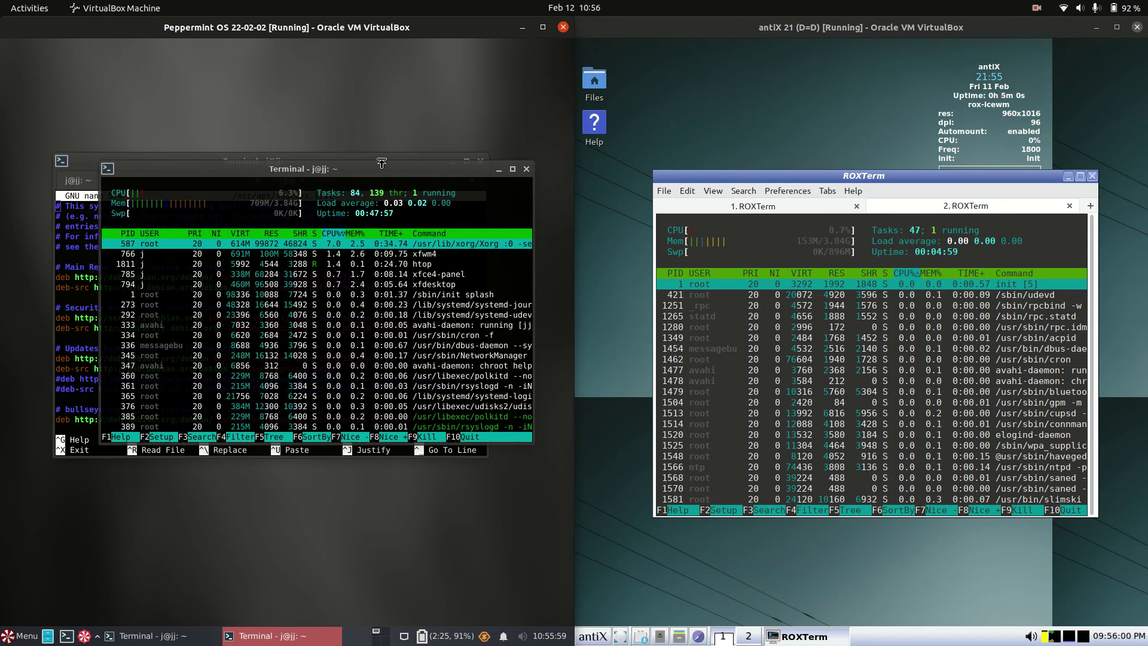
click(526, 168)
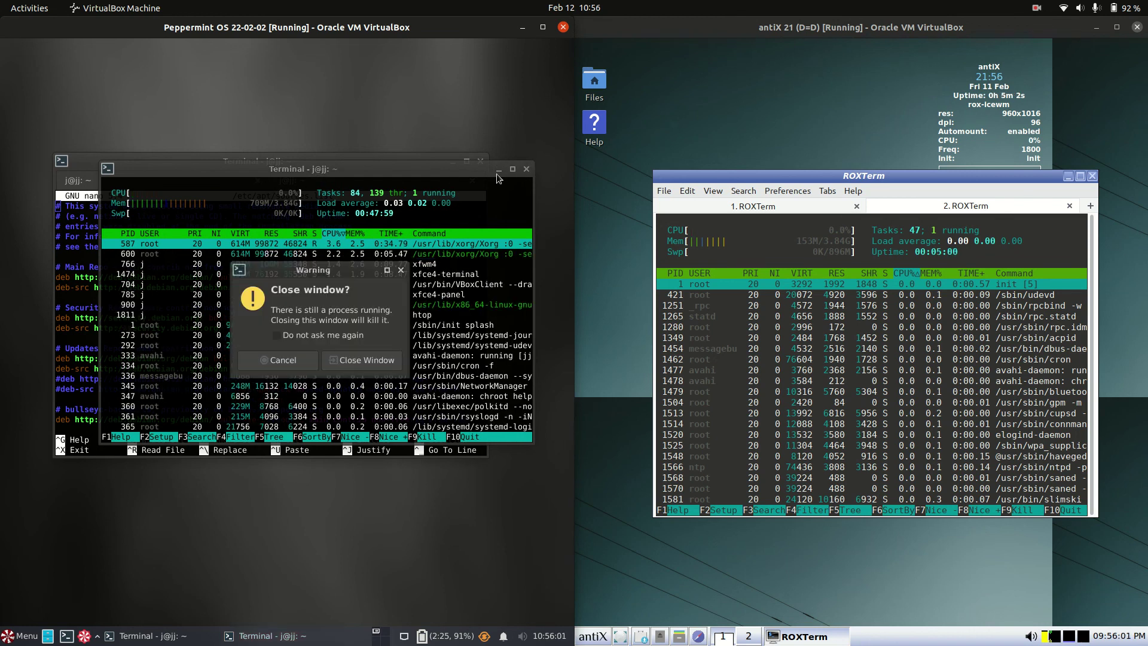
click(357, 359)
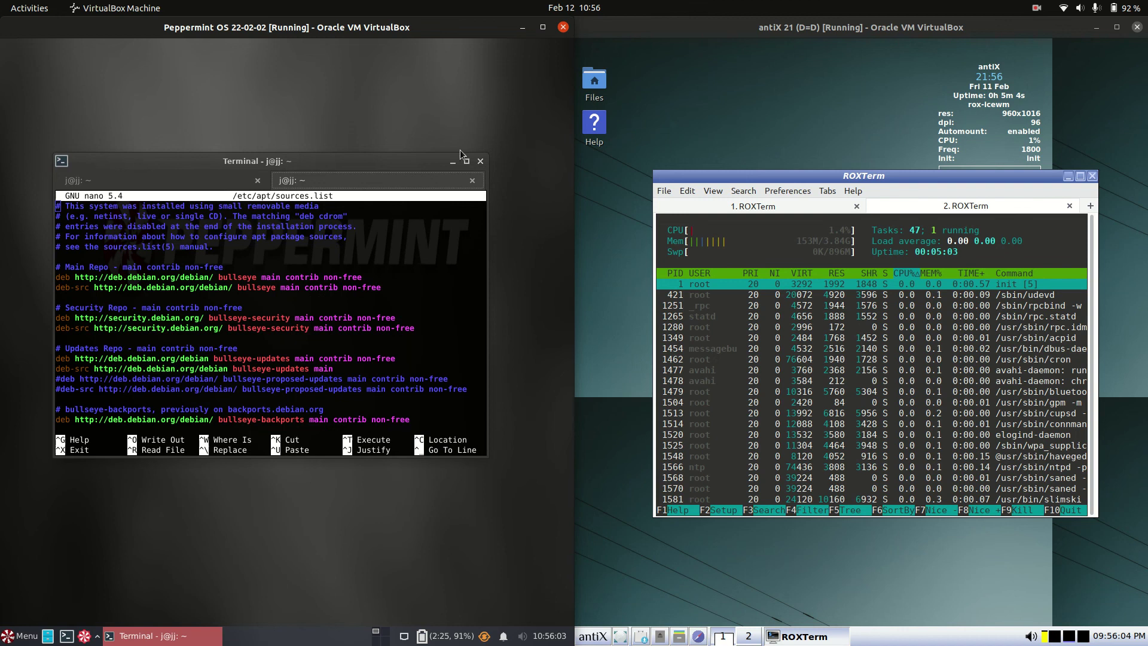